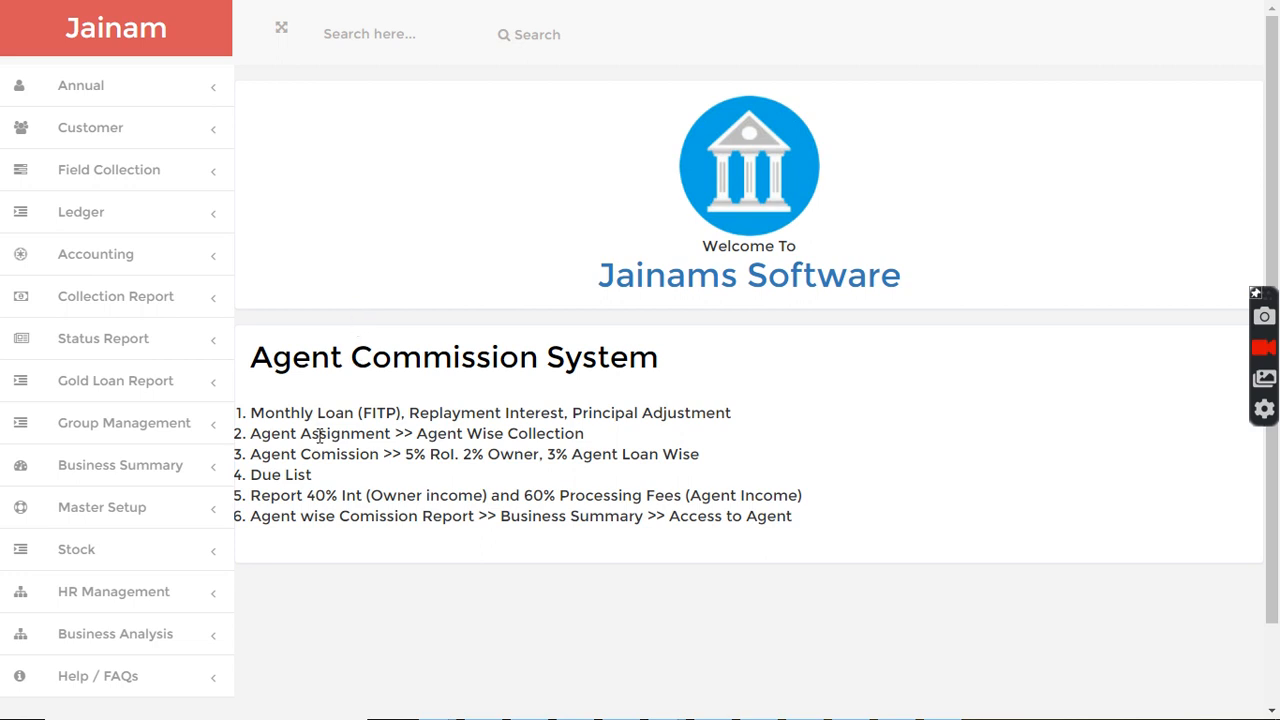
# Step: Open the employee list in HR management and examine the agent commission field in the entry form
pyautogui.click(137, 599)
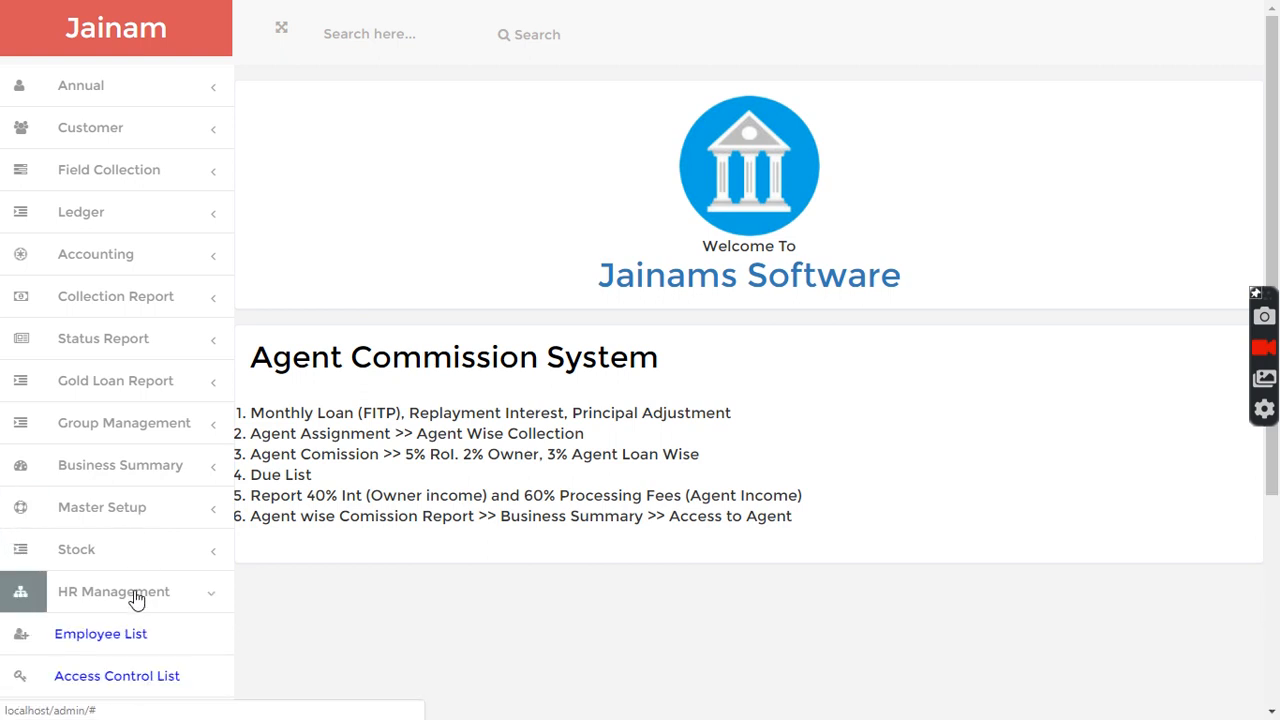
pyautogui.click(120, 643)
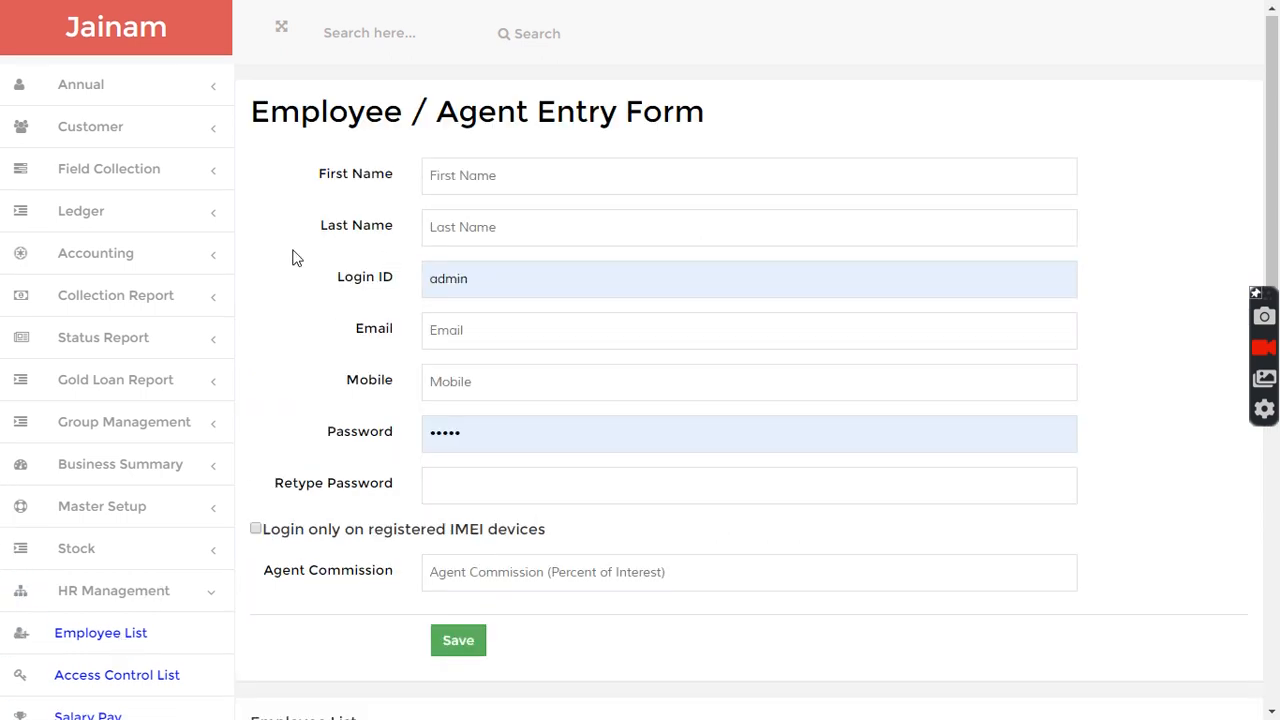
pyautogui.scroll(-2, 323, 395)
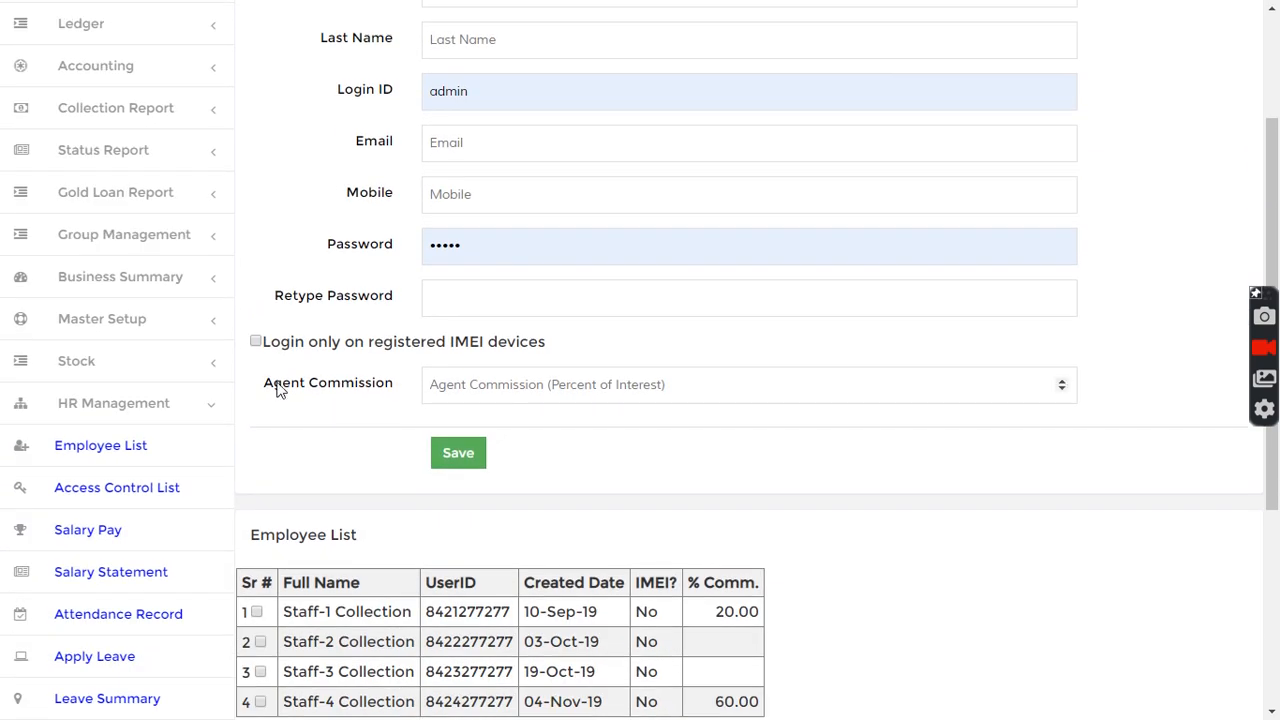
pyautogui.moveTo(266, 388); pyautogui.dragTo(363, 403)
pyautogui.click(363, 403)
pyautogui.scroll(-3, 733, 478)
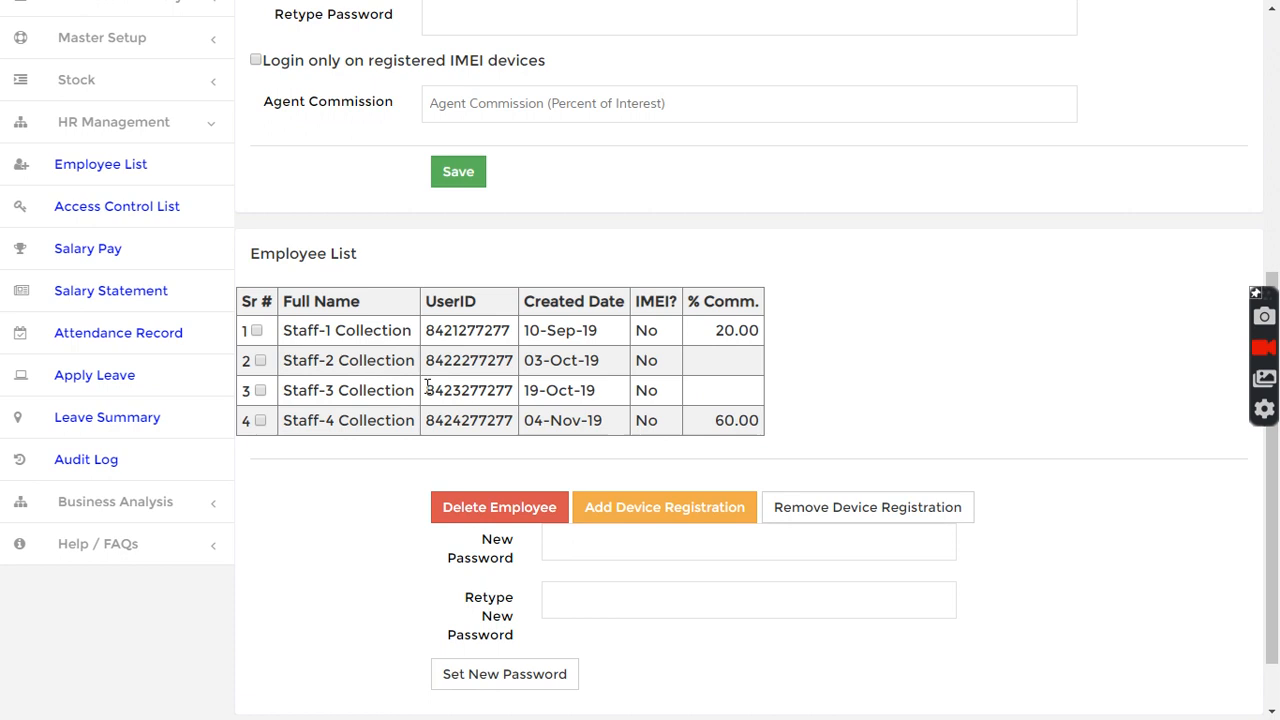
# Step: Compare the commission percentages of Staff-1 Collection and Staff-4 Collection in the employee list
pyautogui.moveTo(718, 330); pyautogui.dragTo(765, 335)
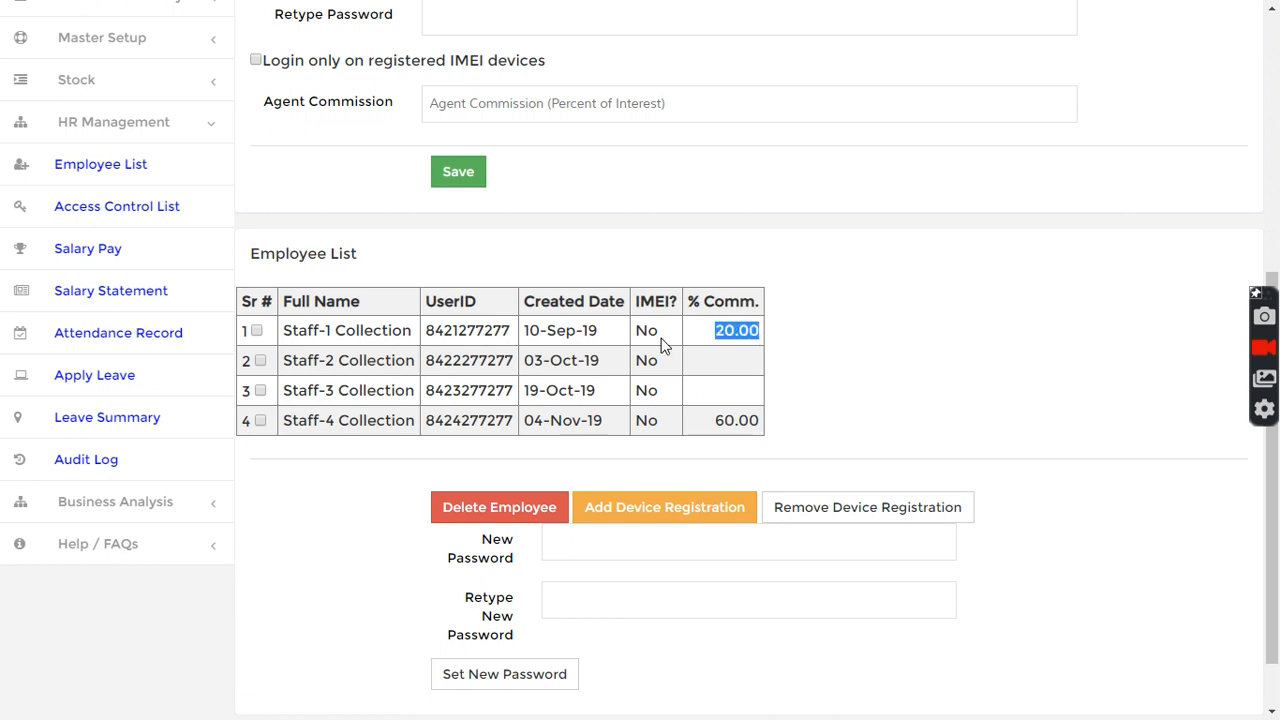
pyautogui.moveTo(285, 333); pyautogui.dragTo(346, 333)
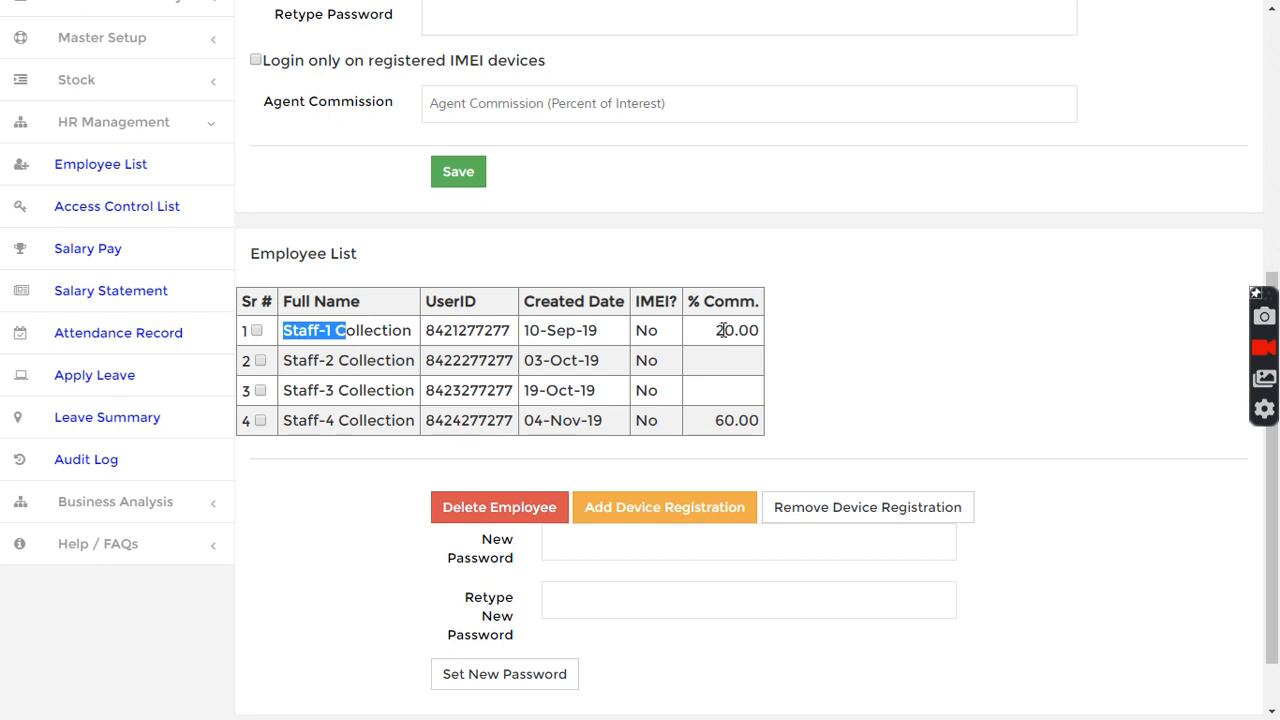
pyautogui.moveTo(295, 423); pyautogui.dragTo(331, 421)
pyautogui.moveTo(712, 421); pyautogui.dragTo(755, 420)
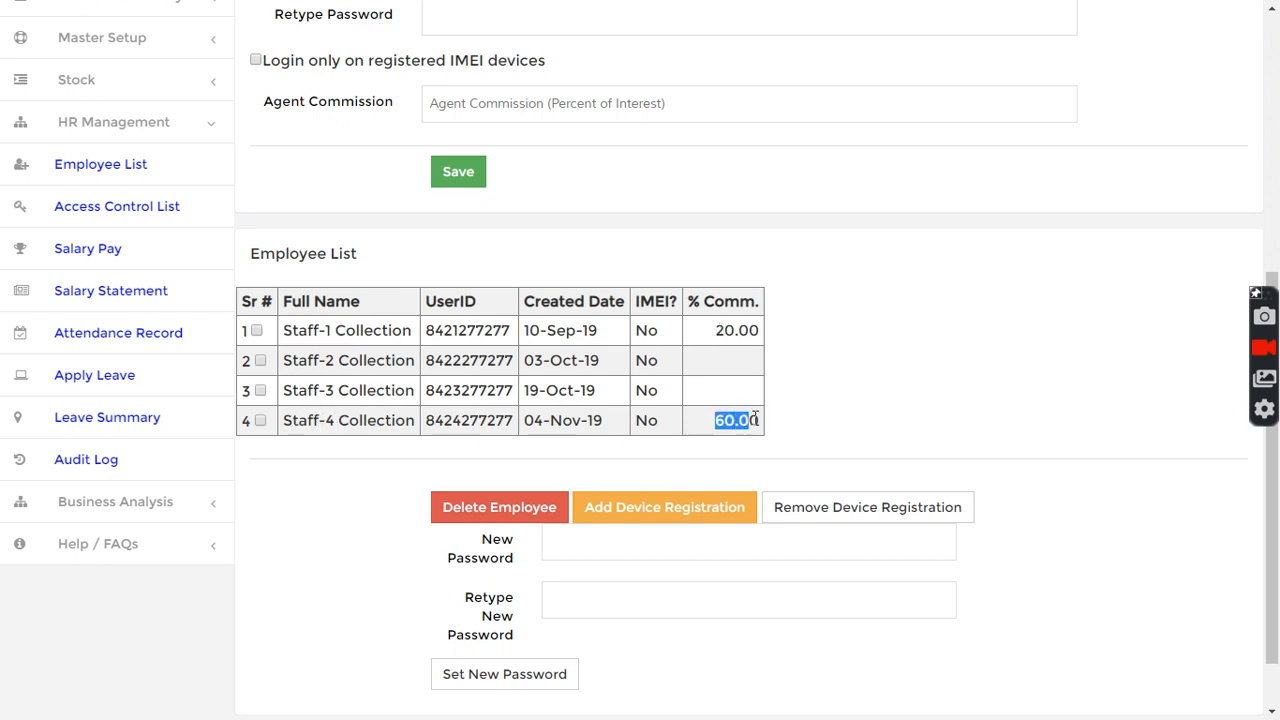
pyautogui.click(714, 339)
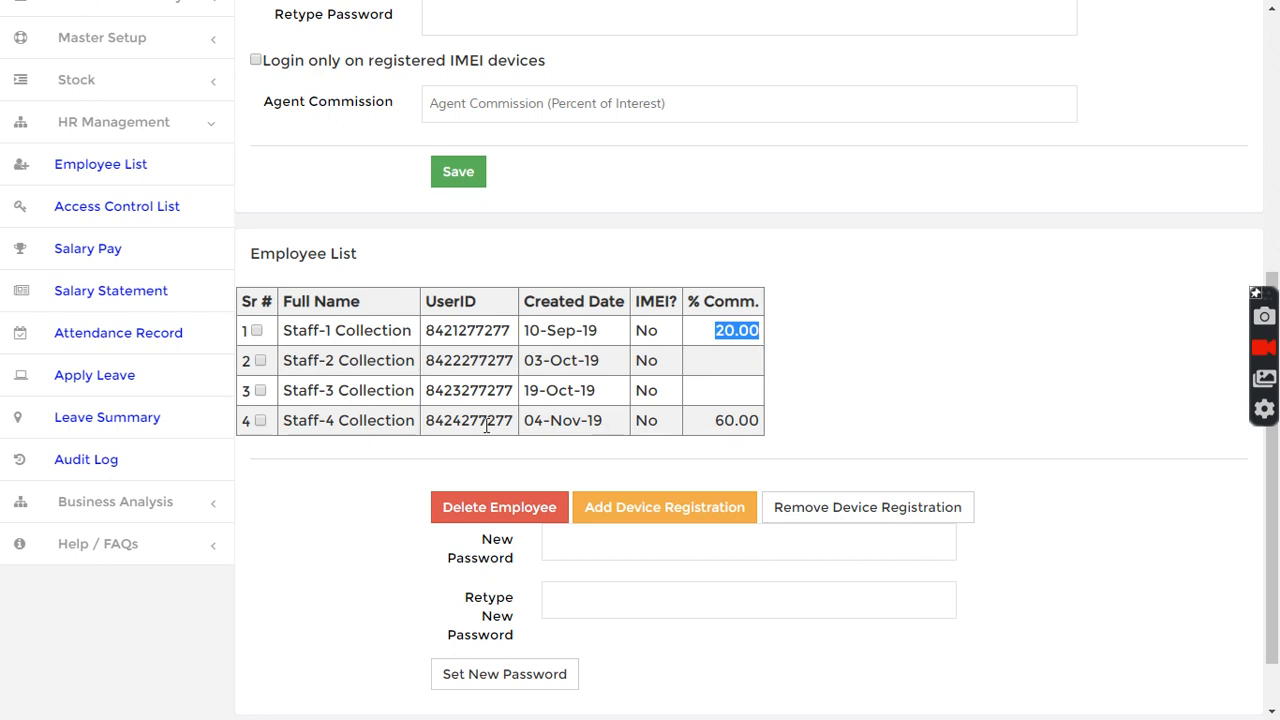
pyautogui.click(345, 336)
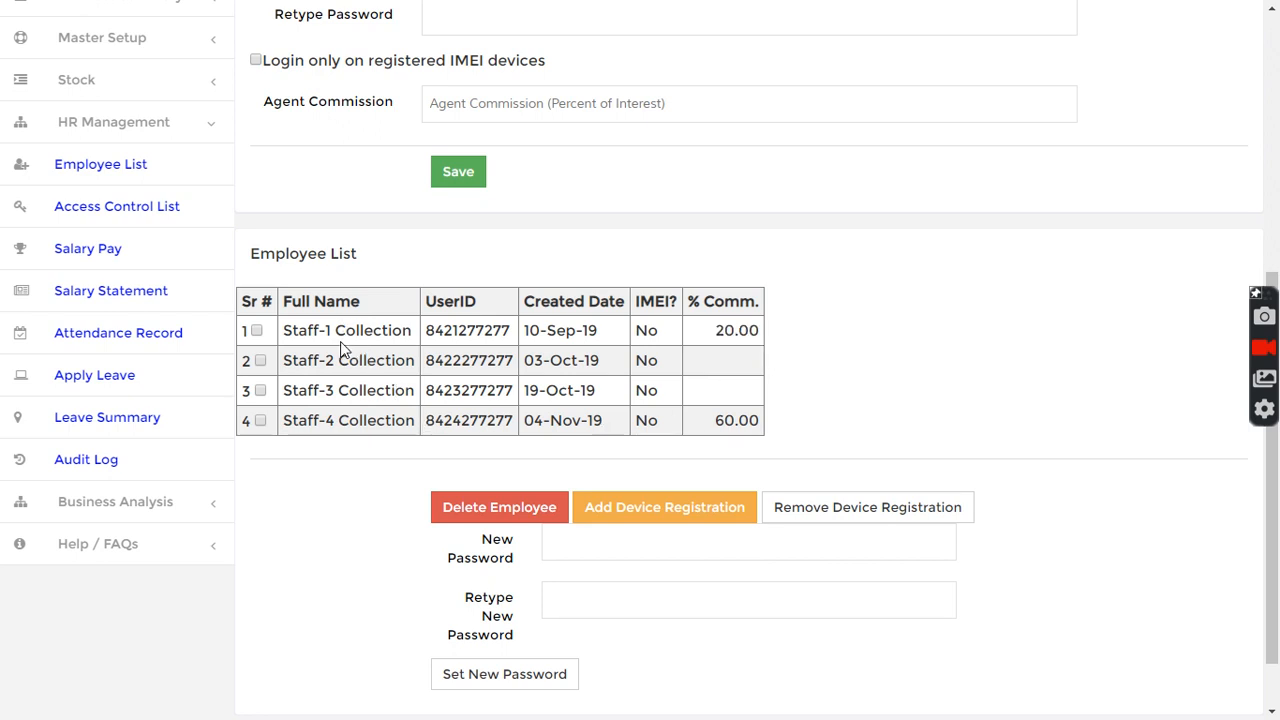
# Step: Open the customer group list and check the collectors assigned to South Region and North Region
pyautogui.scroll(1, 340, 347)
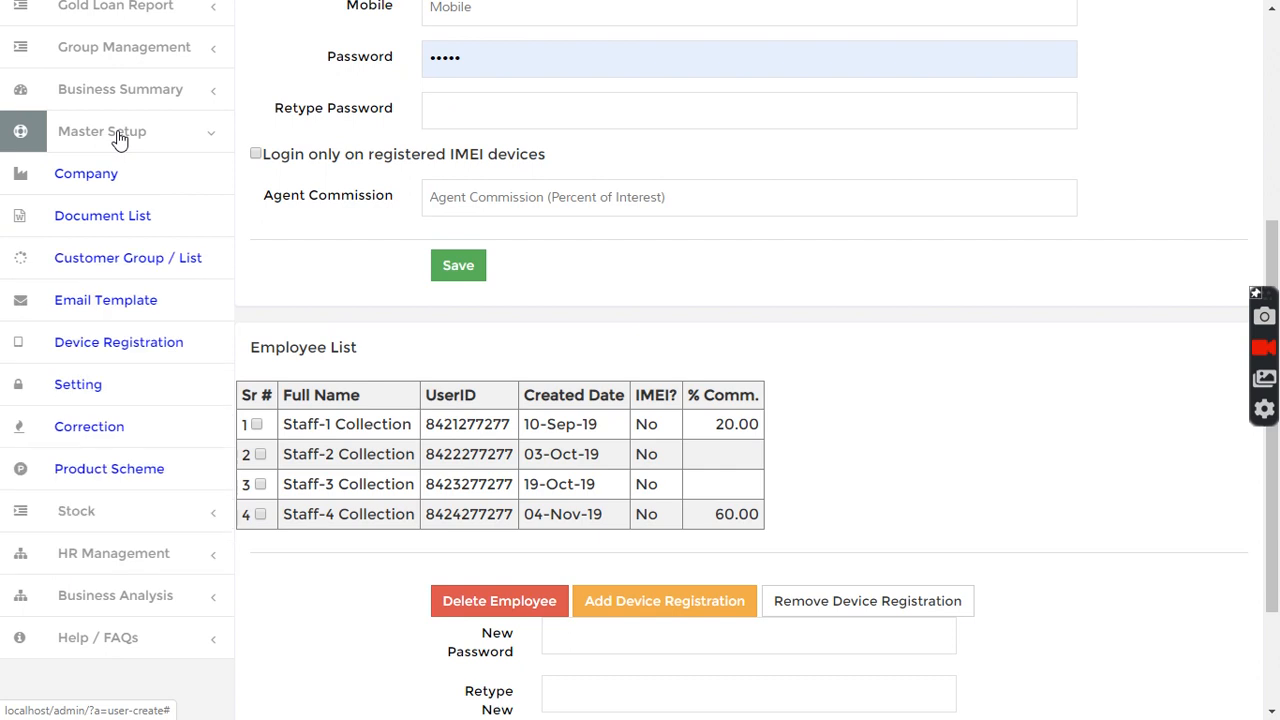
pyautogui.click(118, 265)
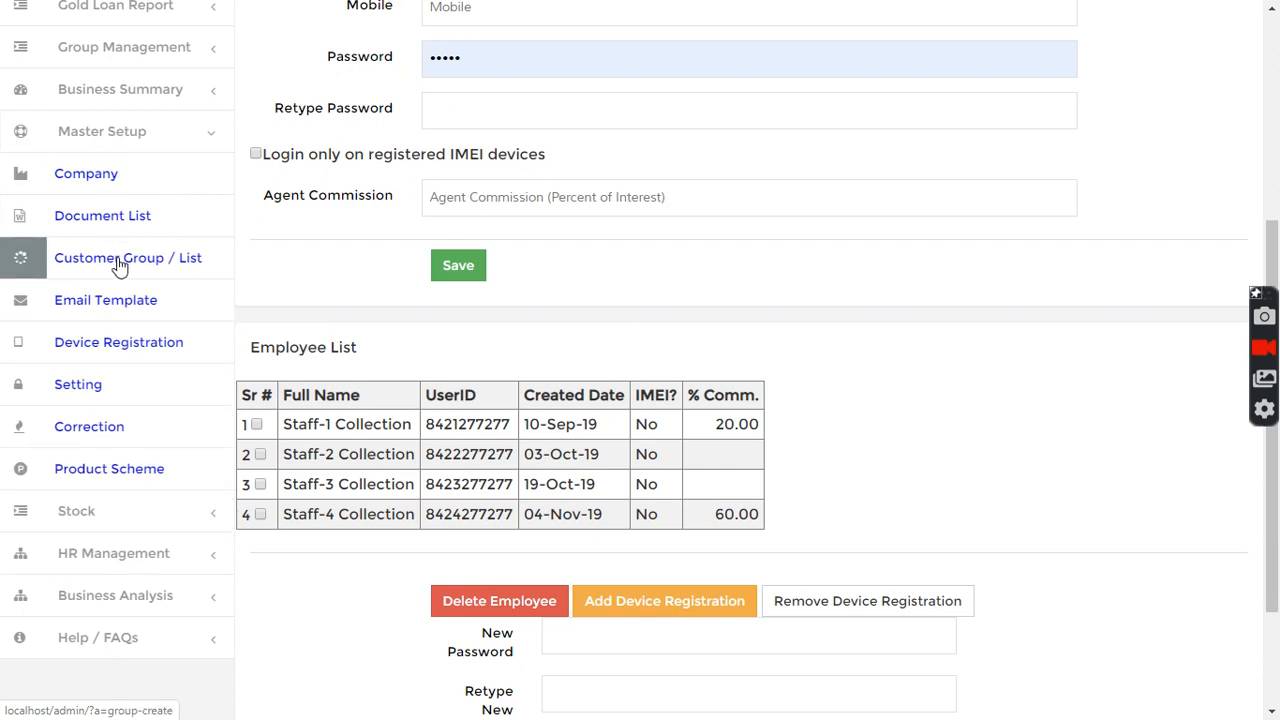
pyautogui.scroll(-2, 340, 409)
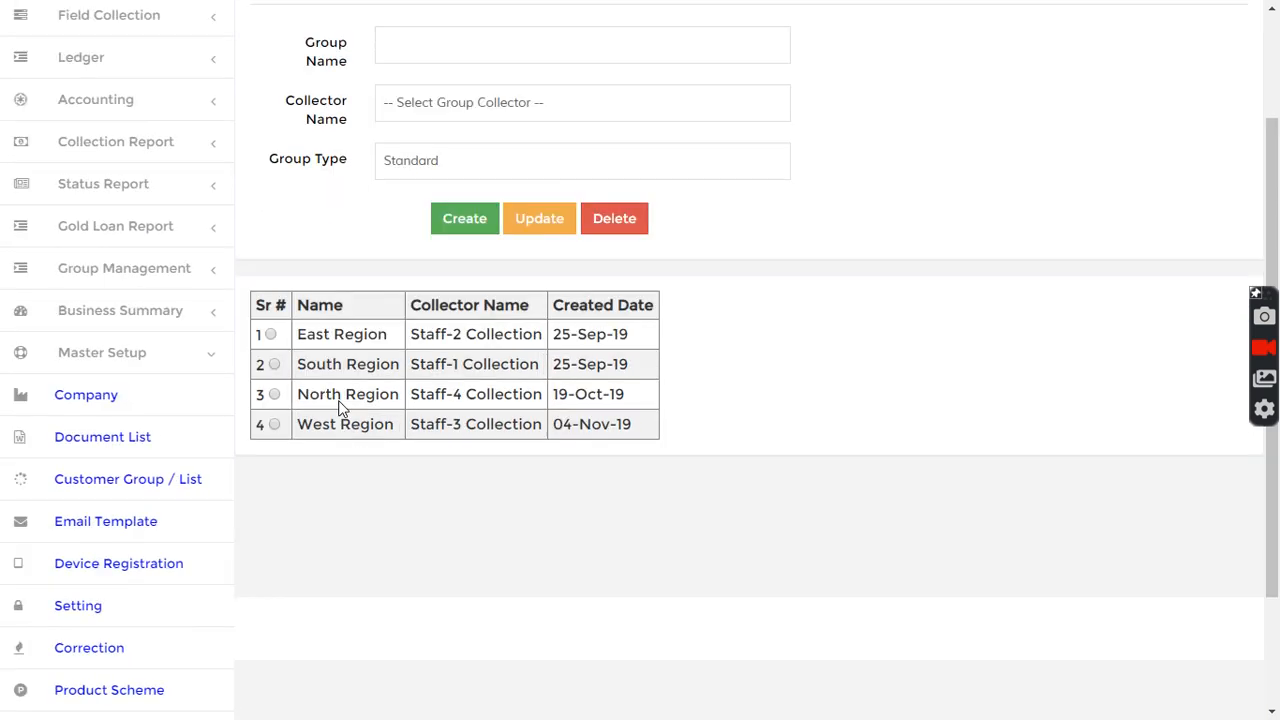
pyautogui.moveTo(297, 341); pyautogui.dragTo(537, 335)
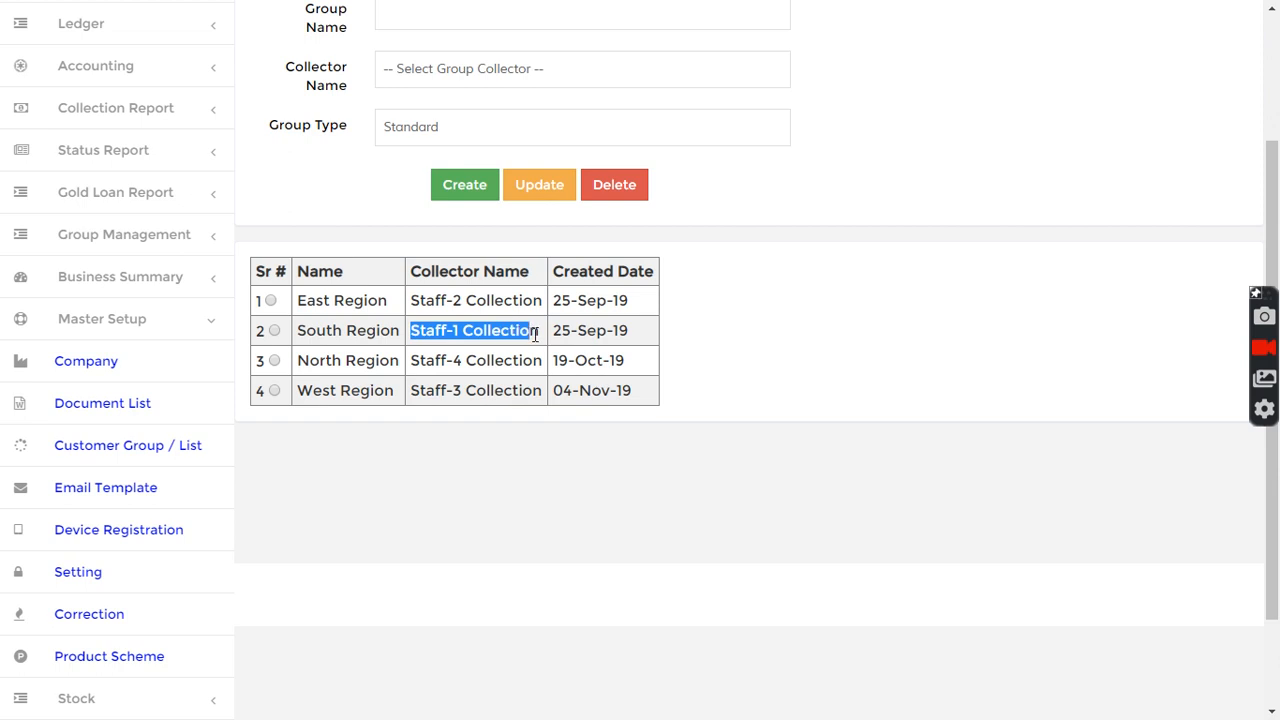
pyautogui.moveTo(298, 361); pyautogui.dragTo(534, 362)
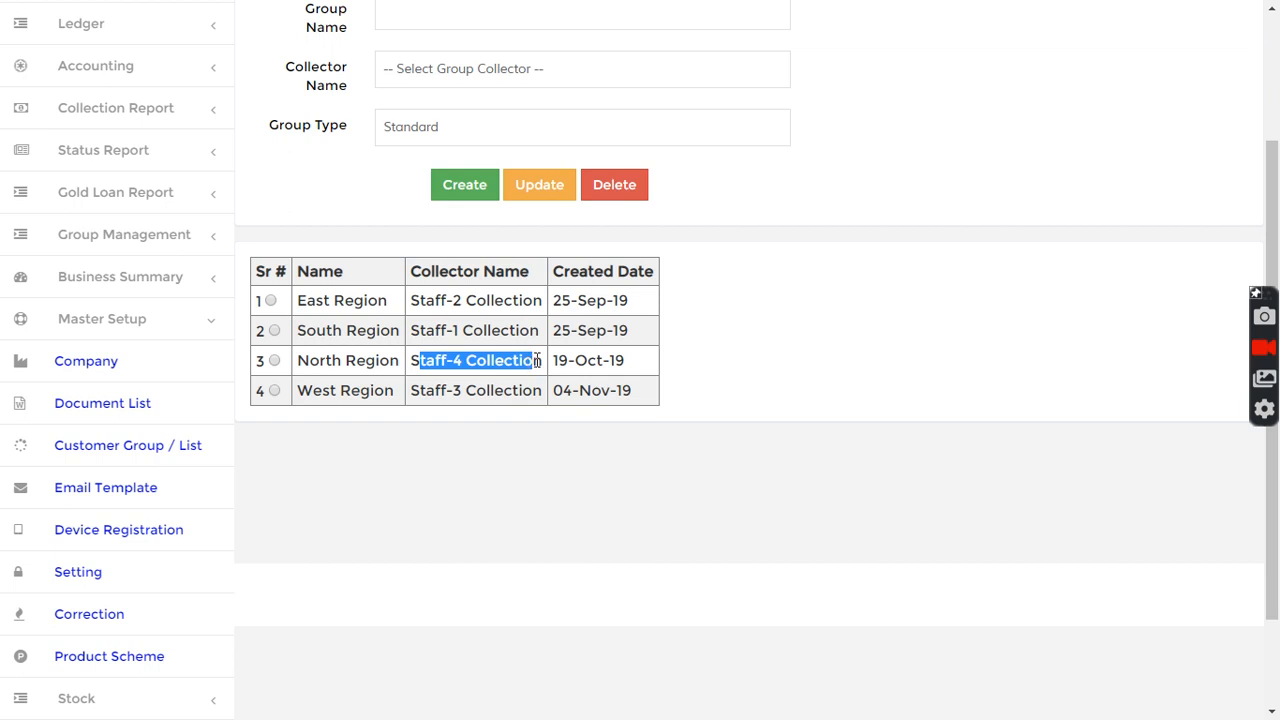
# Step: Search the customers for "jll" and check the region shown in the customer's record
pyautogui.scroll(2, 540, 360)
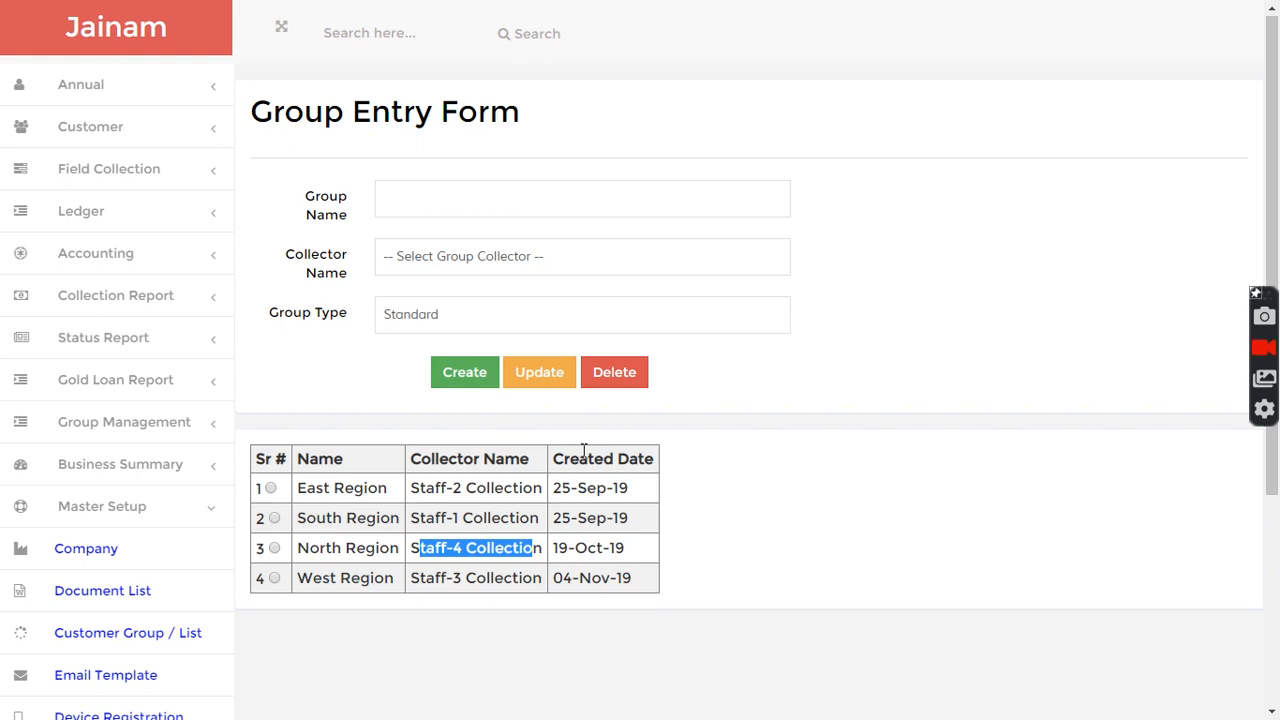
pyautogui.click(357, 30)
pyautogui.write('jll')
pyautogui.press('Return')
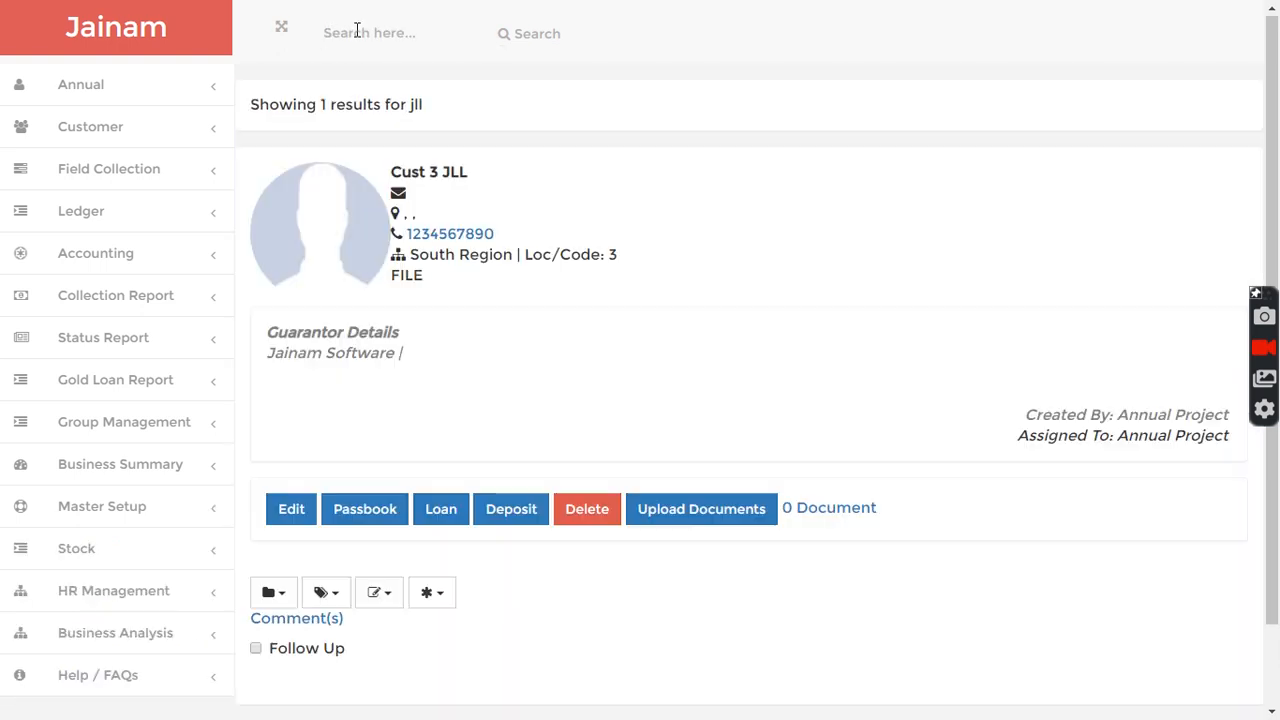
pyautogui.moveTo(411, 254); pyautogui.dragTo(514, 255)
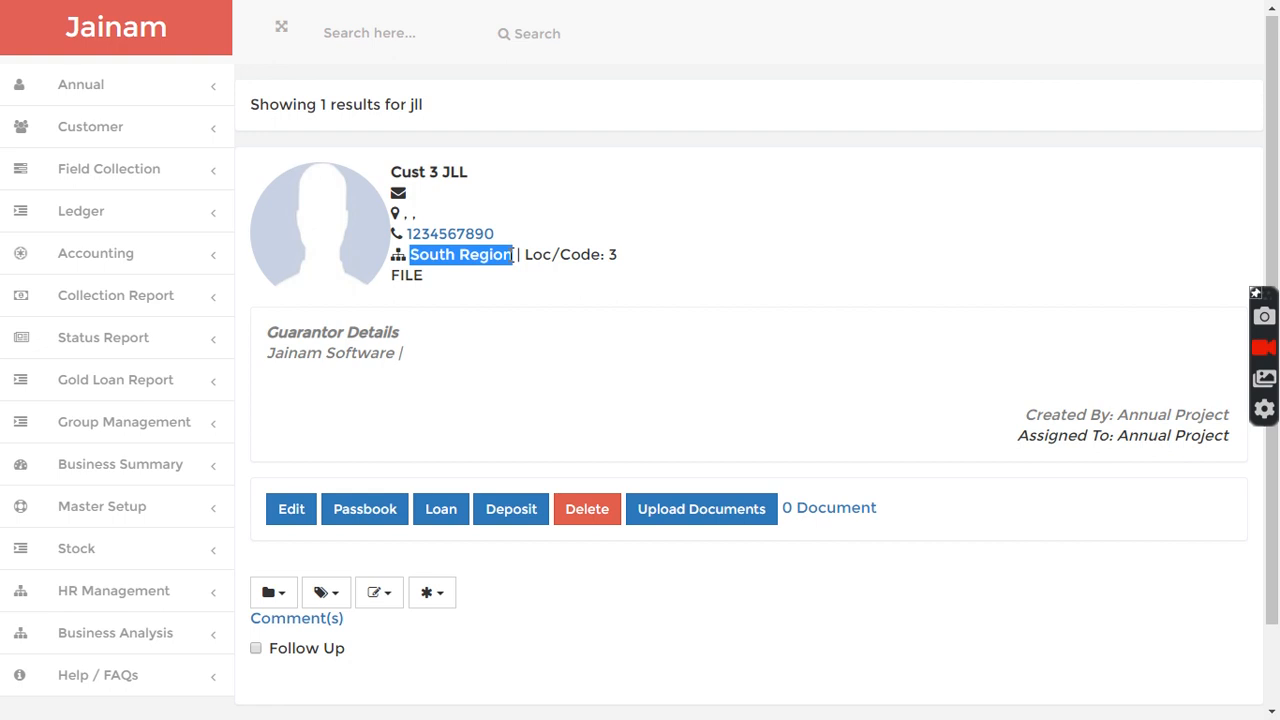
# Step: Open the customer's modify form and view the available region options without changing the region
pyautogui.click(296, 519)
pyautogui.click(390, 216)
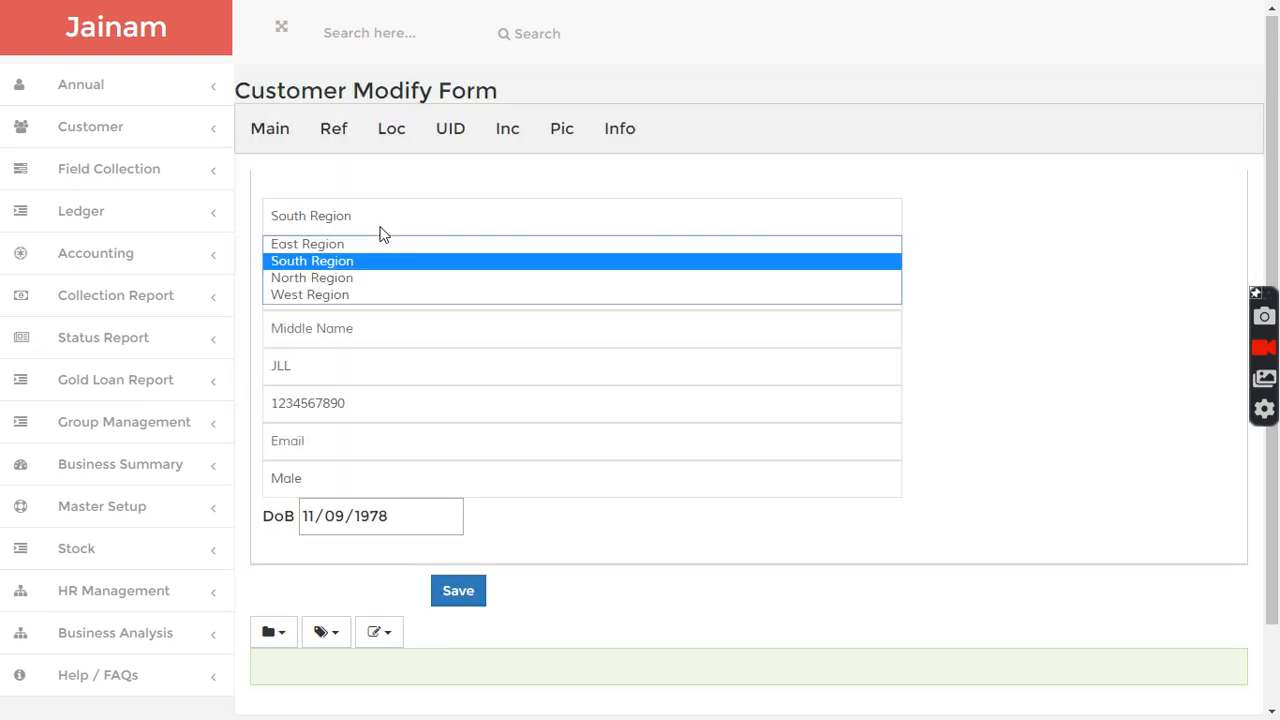
pyautogui.click(978, 282)
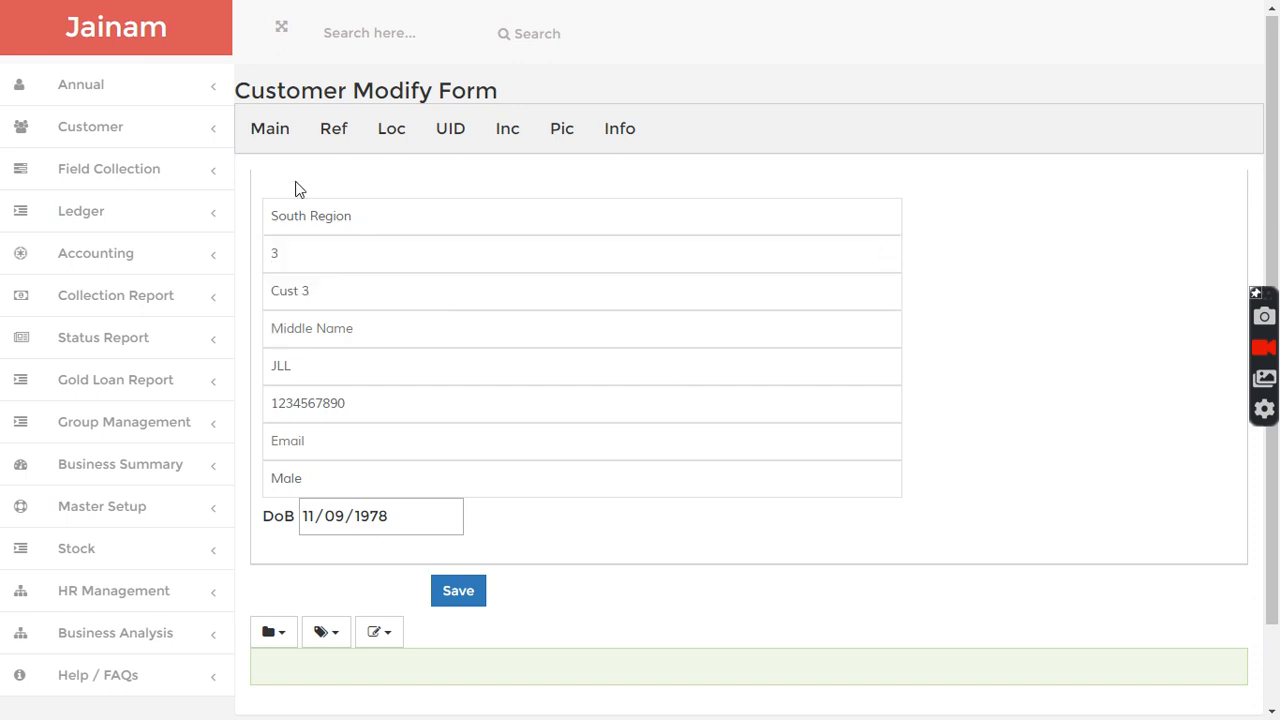
# Step: Search by name for the customer numbered 4 and check the region assigned in the record
pyautogui.click(369, 29)
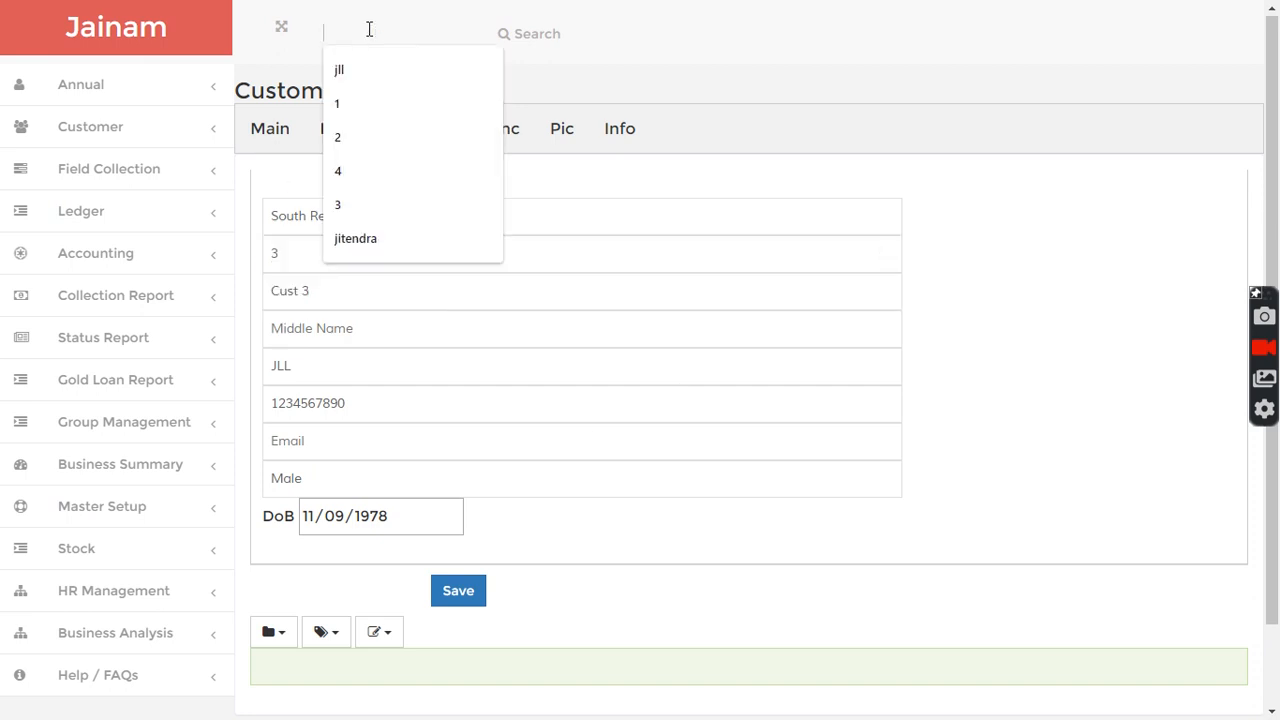
pyautogui.write('ji')
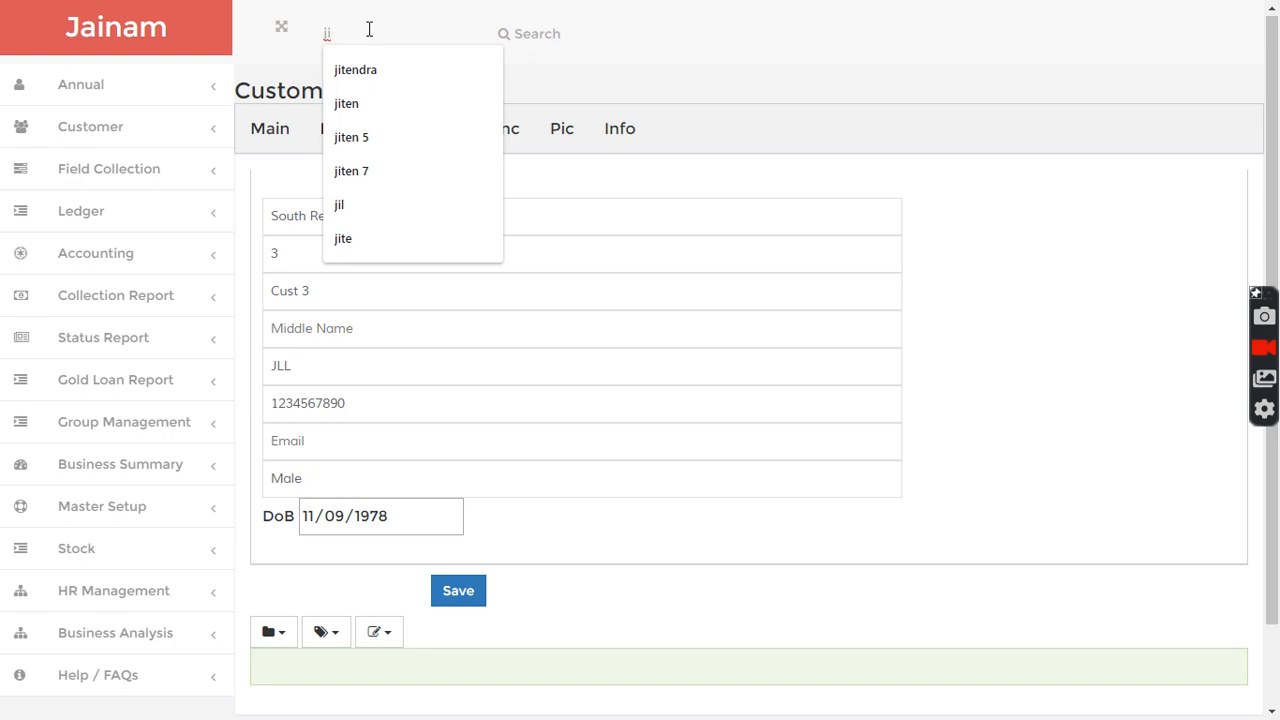
pyautogui.write('ten 4')
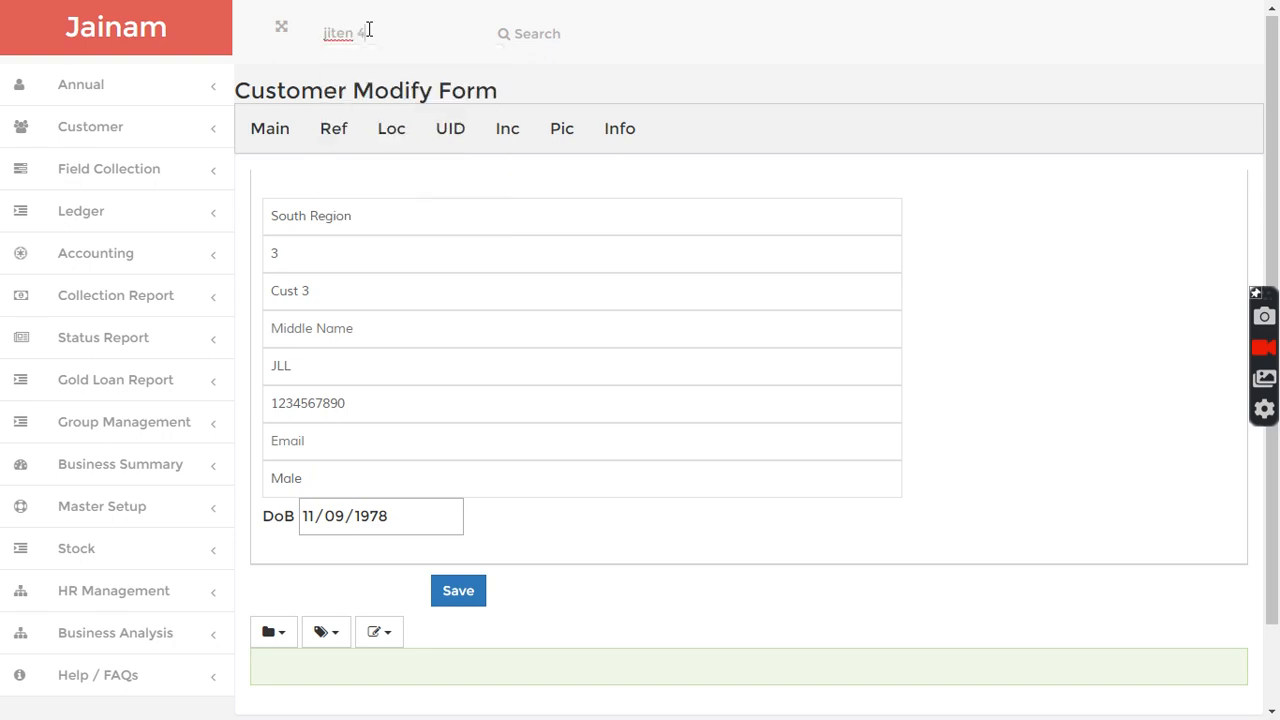
pyautogui.press('Return')
pyautogui.moveTo(410, 254); pyautogui.dragTo(513, 255)
pyautogui.click(505, 220)
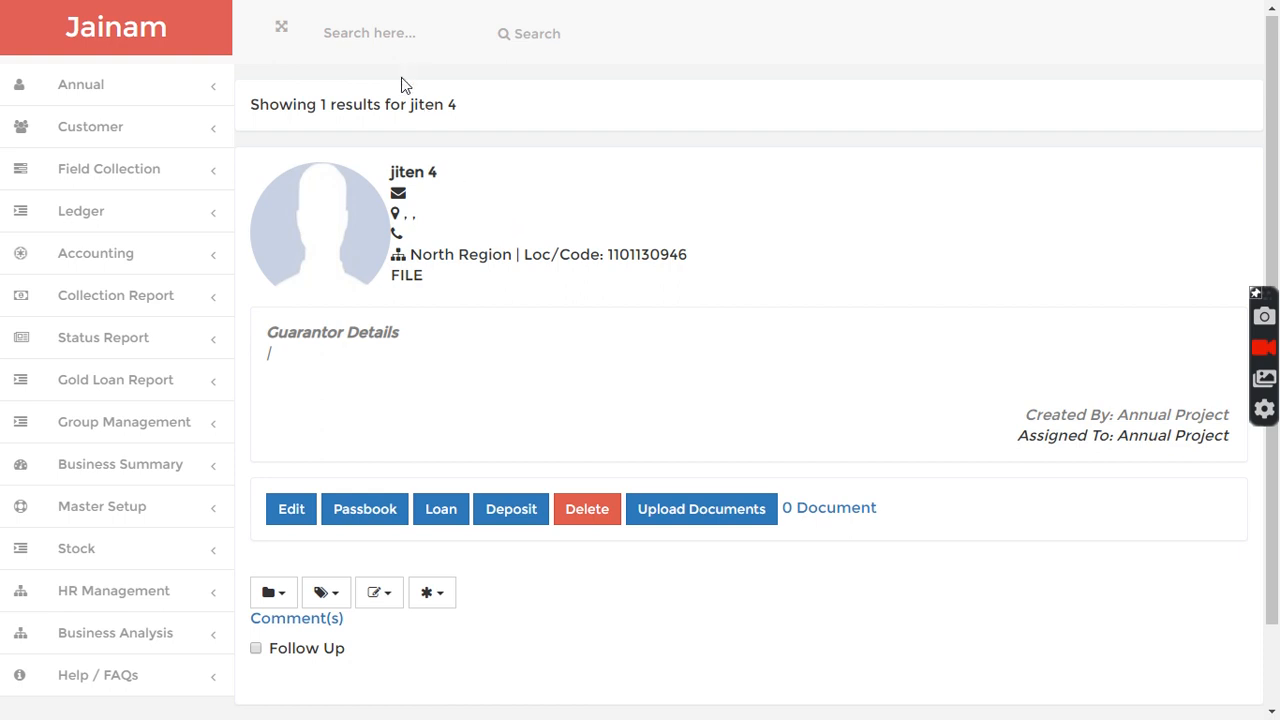
# Step: Create and save a personal loan of 10000 for this customer with a monthly interest rate of 3 and a total period of 10
pyautogui.click(440, 512)
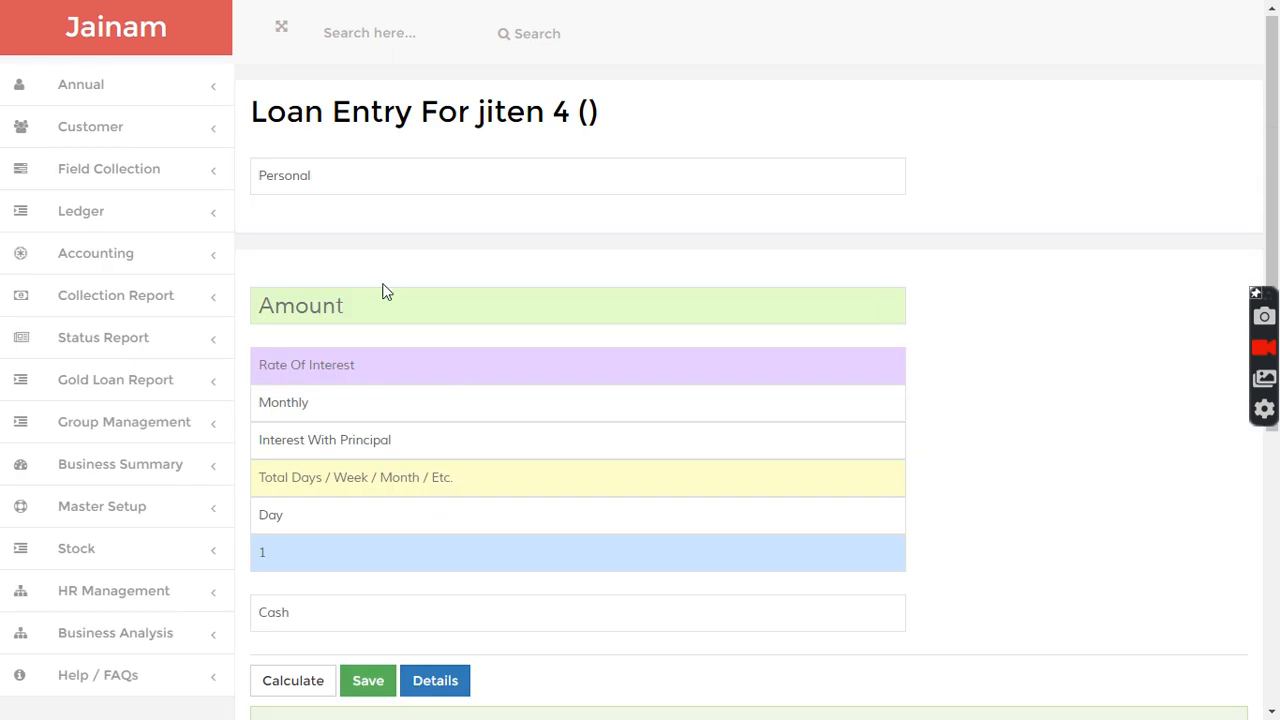
pyautogui.write('10000')
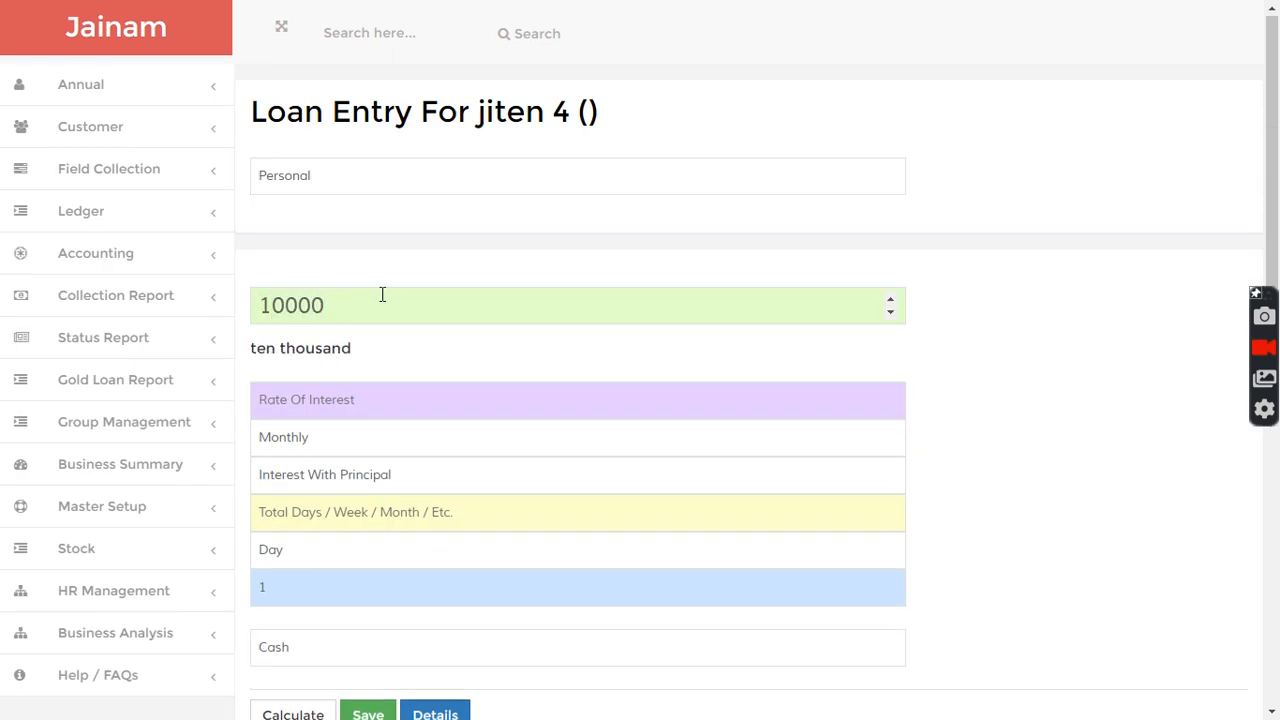
pyautogui.write('3')
pyautogui.click(338, 520)
pyautogui.write('10')
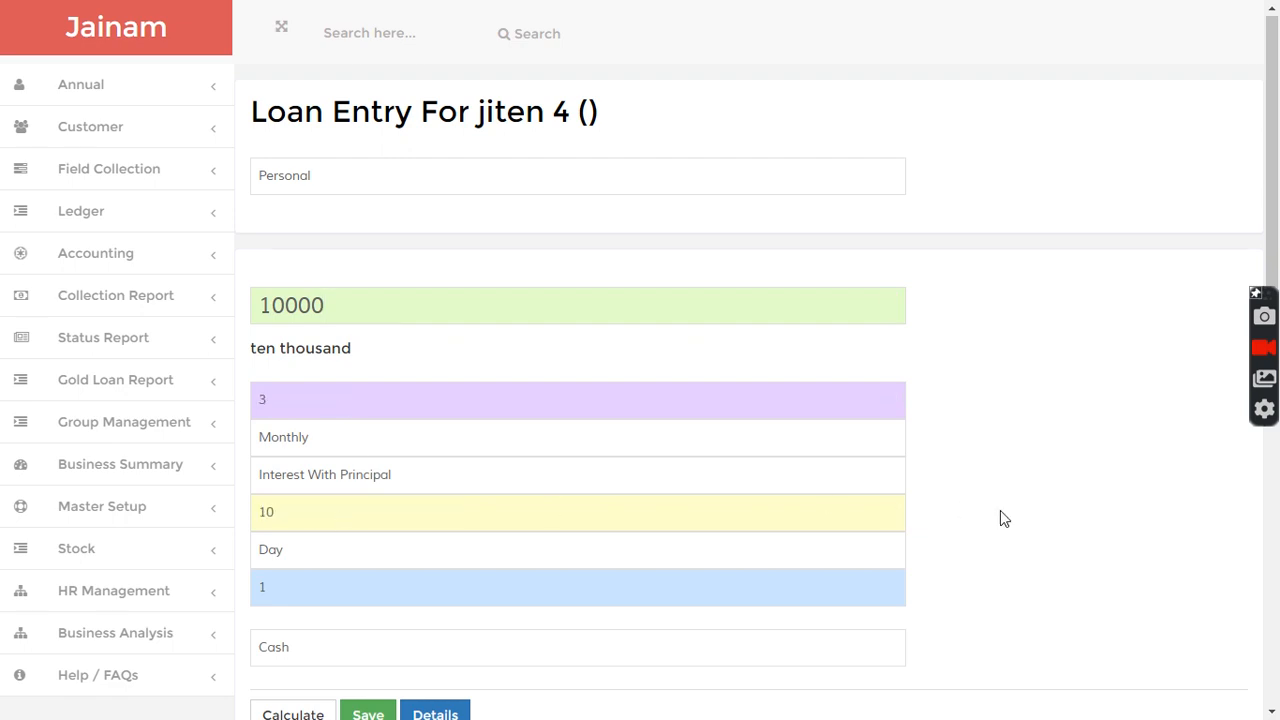
pyautogui.scroll(-1, 990, 540)
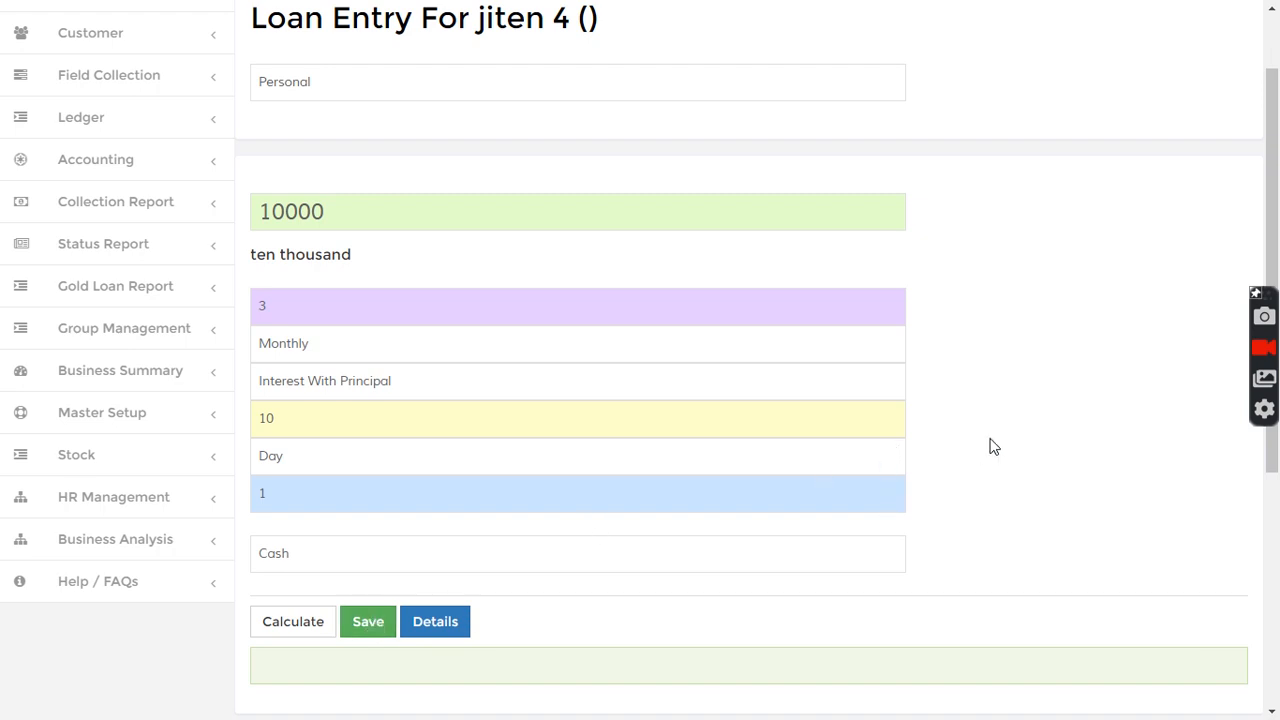
pyautogui.scroll(1, 995, 470)
pyautogui.scroll(-2, 989, 475)
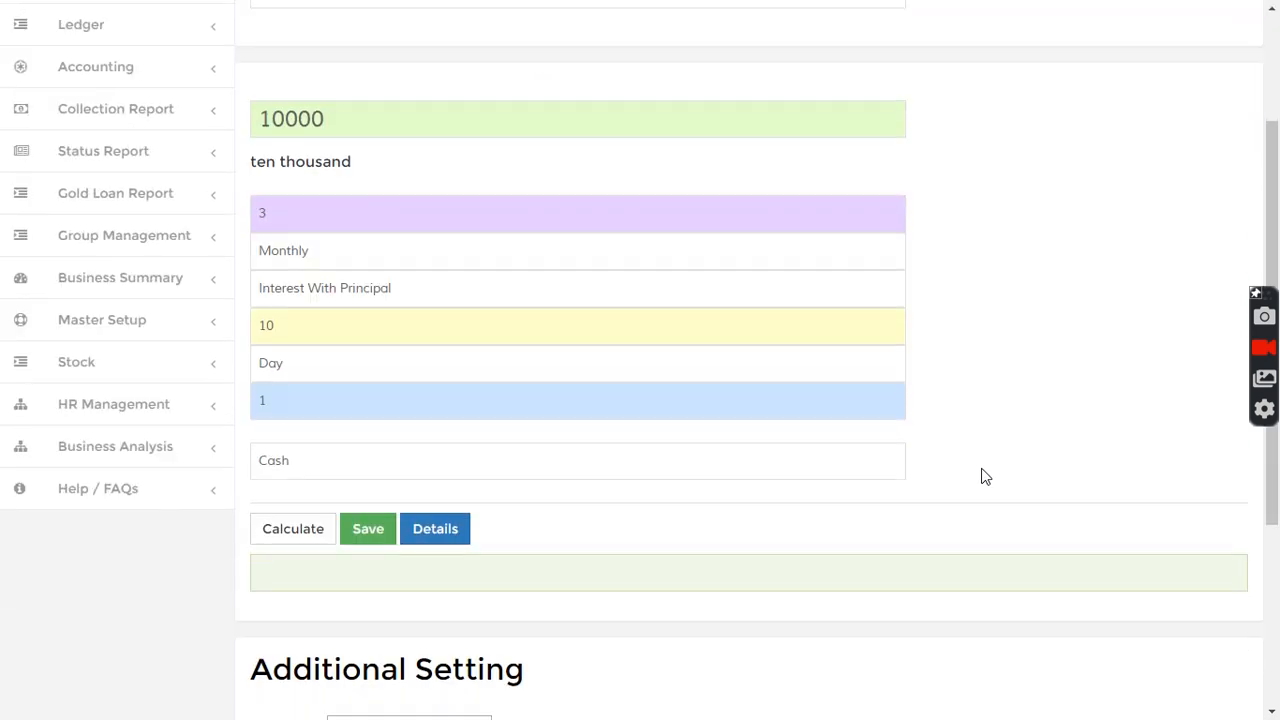
pyautogui.click(369, 535)
pyautogui.moveTo(279, 572); pyautogui.dragTo(400, 568)
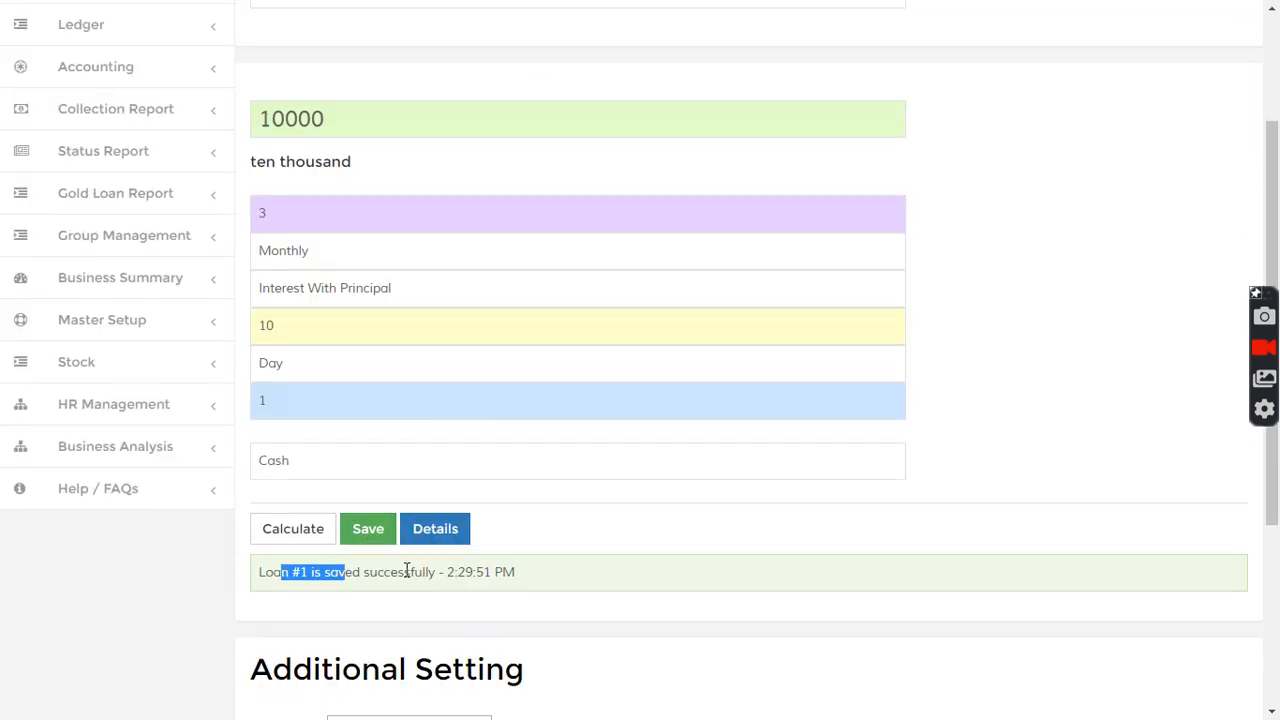
# Step: Search for the "jll" customer again and confirm the region in the record
pyautogui.scroll(2, 391, 226)
pyautogui.click(363, 37)
pyautogui.write('jll')
pyautogui.press('Return')
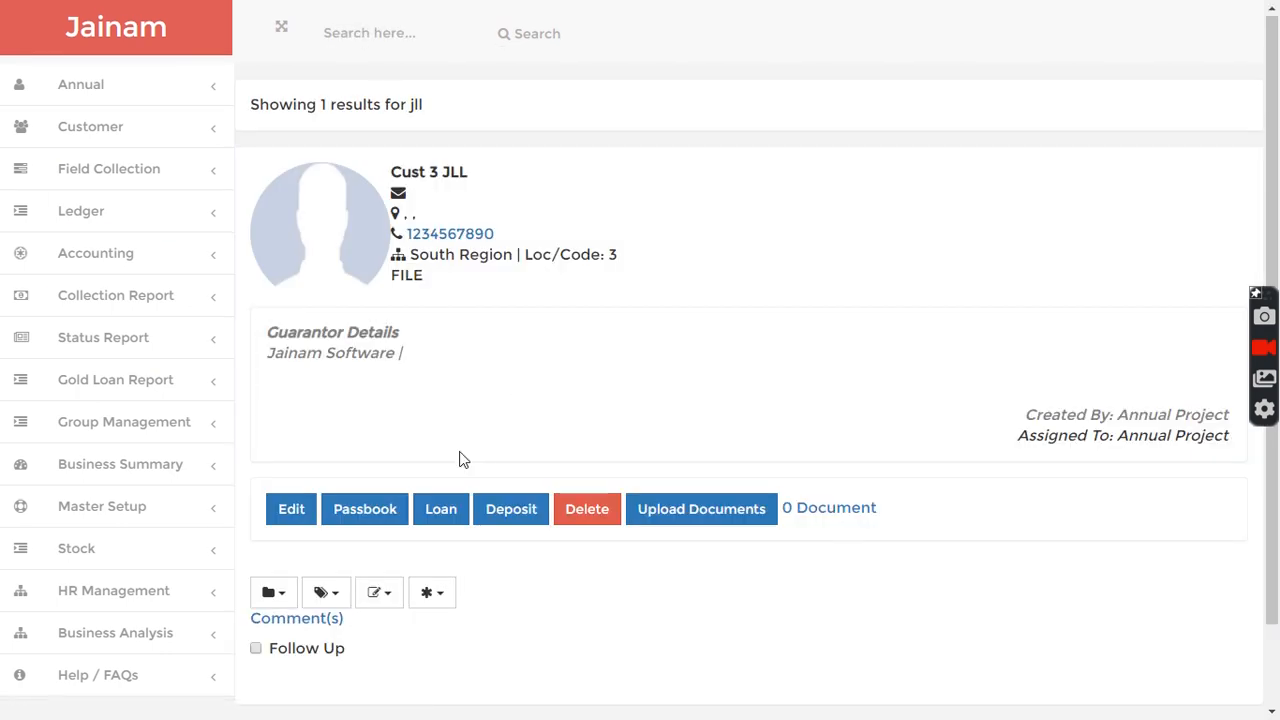
pyautogui.moveTo(411, 253); pyautogui.dragTo(481, 256)
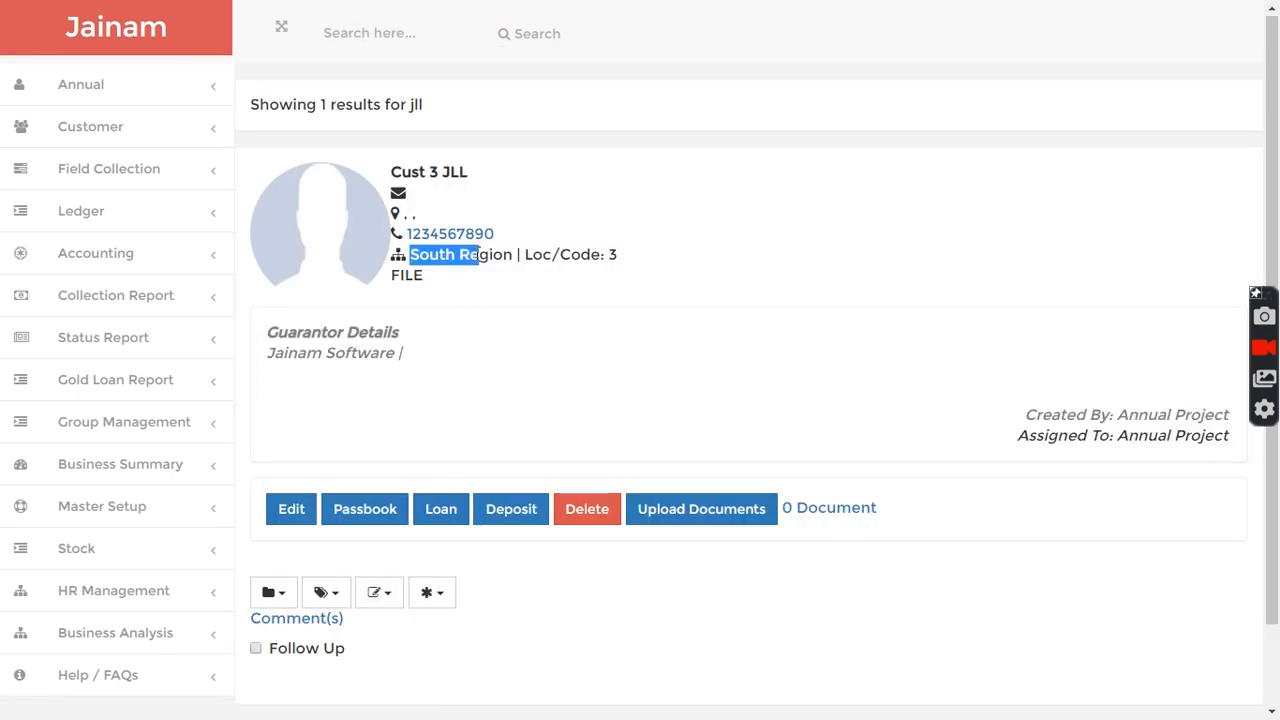
pyautogui.click(489, 302)
# Step: Create and save a personal loan of 20000 for this customer at 3 monthly interest for a total of 10 days
pyautogui.click(445, 511)
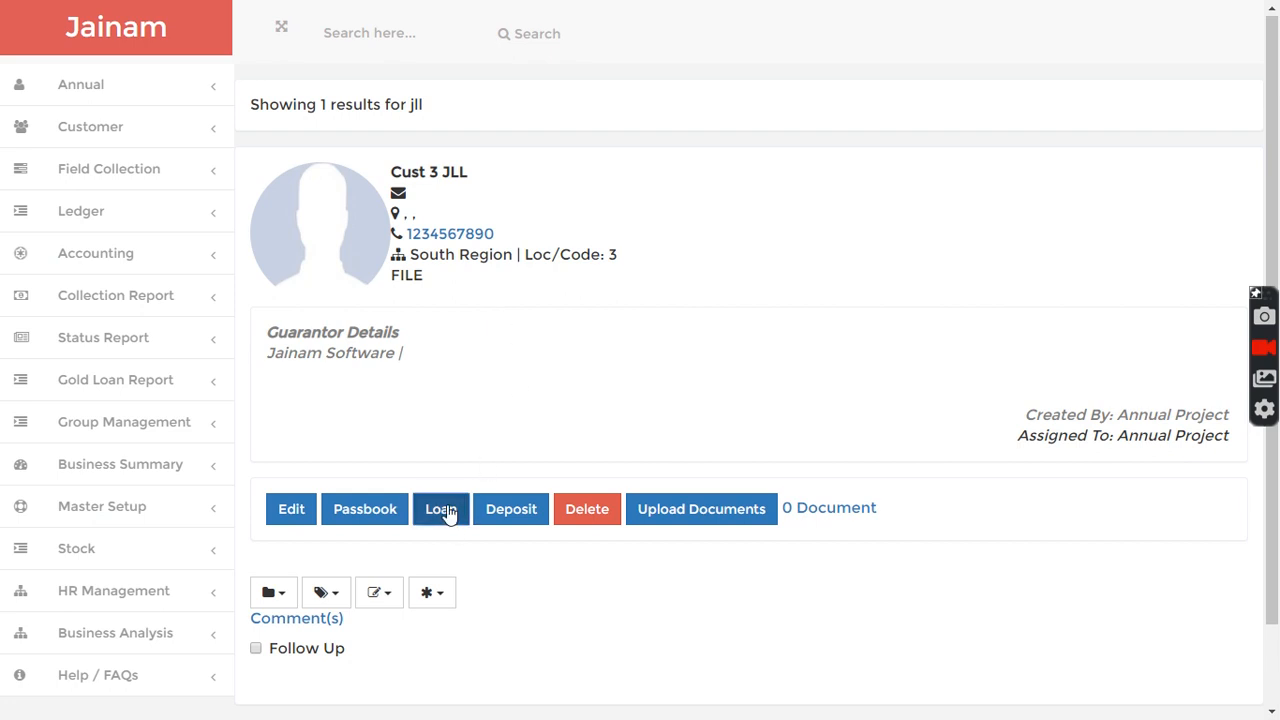
pyautogui.click(349, 314)
pyautogui.write('20000')
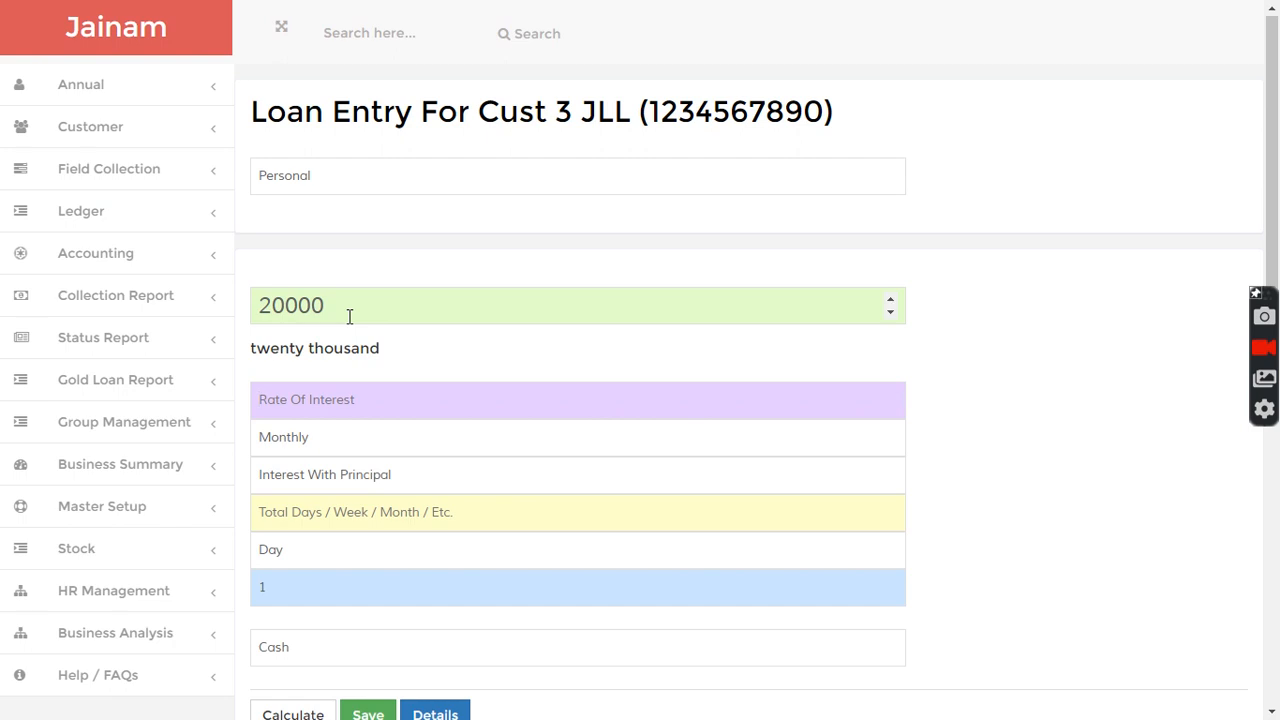
pyautogui.write('3')
pyautogui.click(323, 507)
pyautogui.write('10')
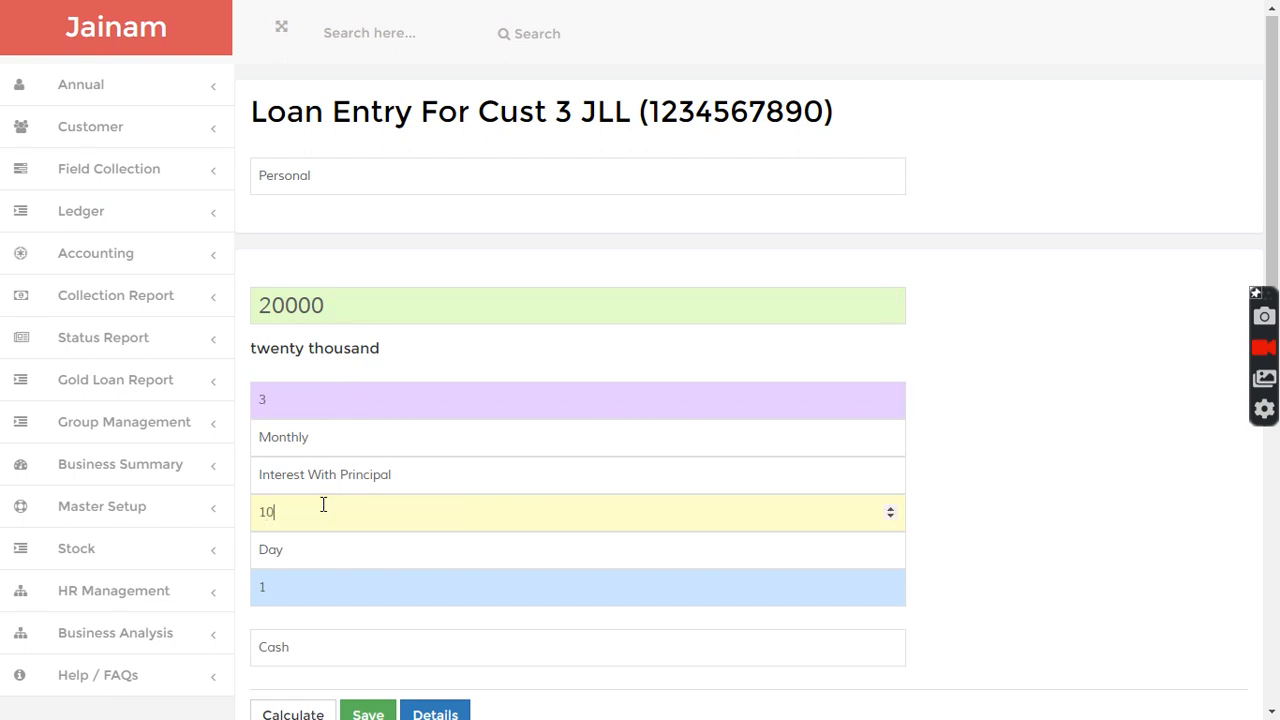
pyautogui.scroll(-1, 940, 578)
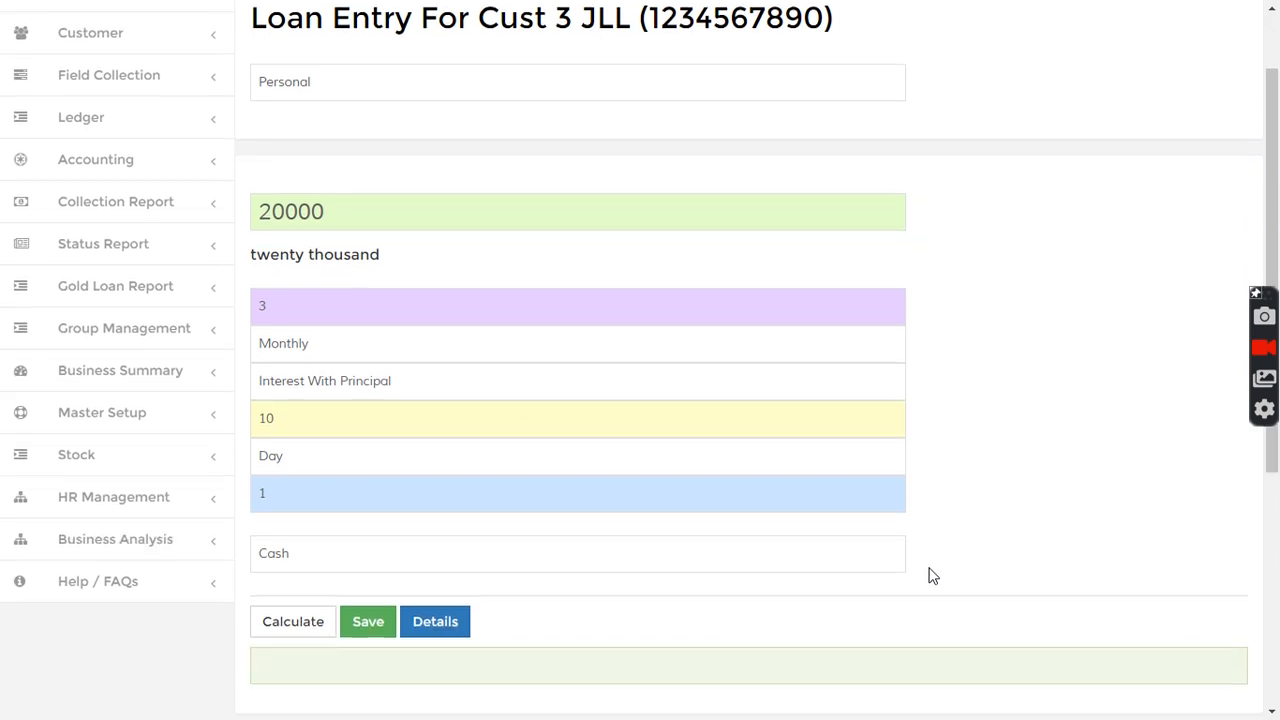
pyautogui.click(368, 622)
pyautogui.moveTo(272, 677); pyautogui.dragTo(394, 651)
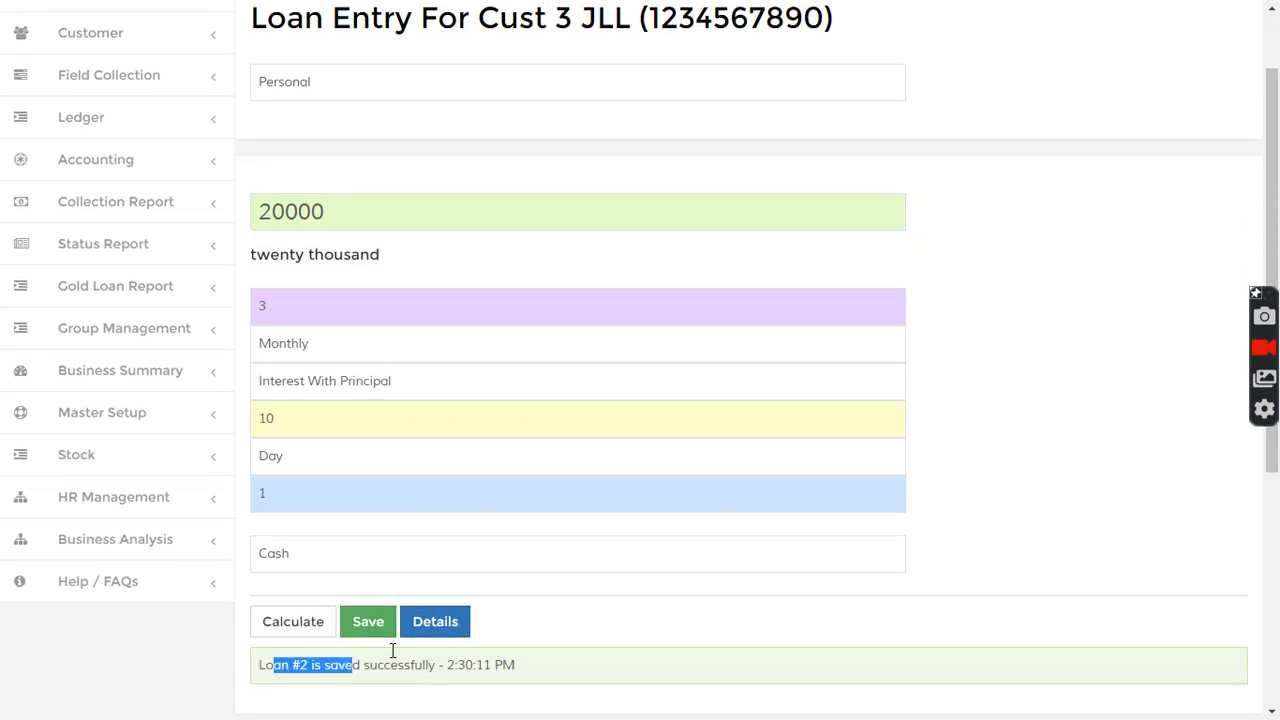
# Step: Look up the first saved loan by its loan number and receive its 1010 installment dated 04/11/2019
pyautogui.scroll(1, 518, 570)
pyautogui.click(357, 30)
pyautogui.write('1')
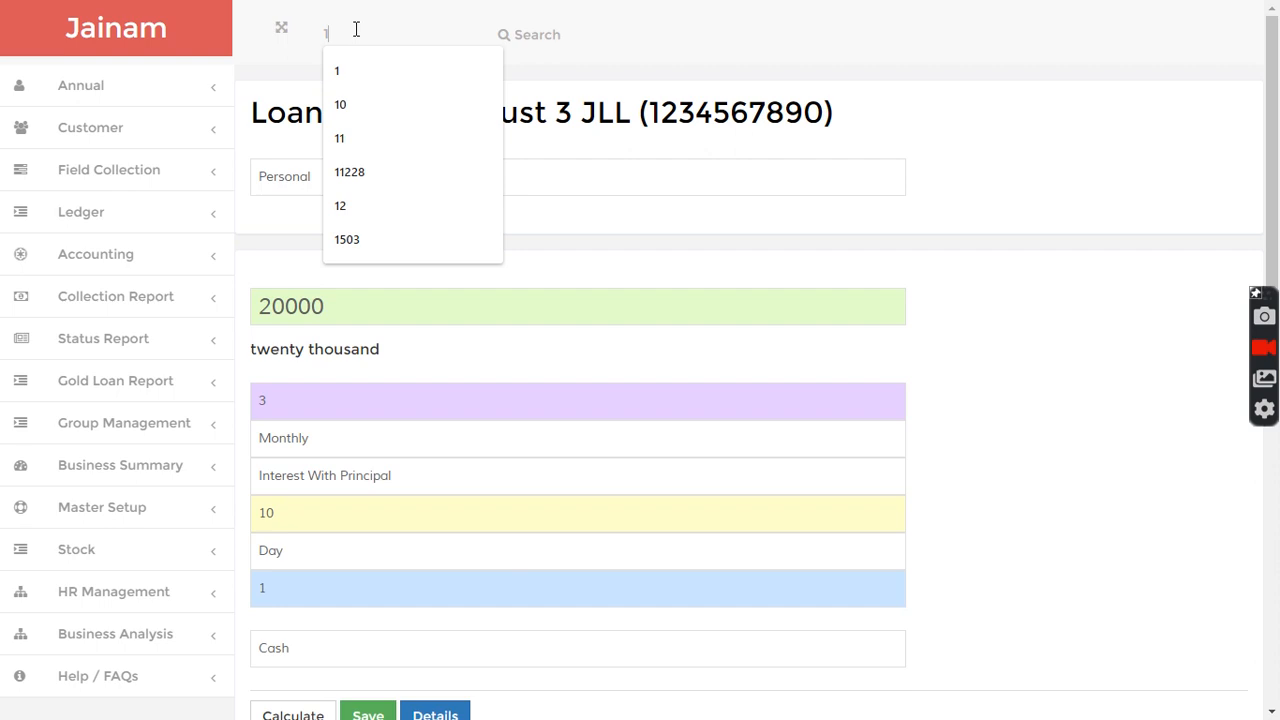
pyautogui.click(512, 40)
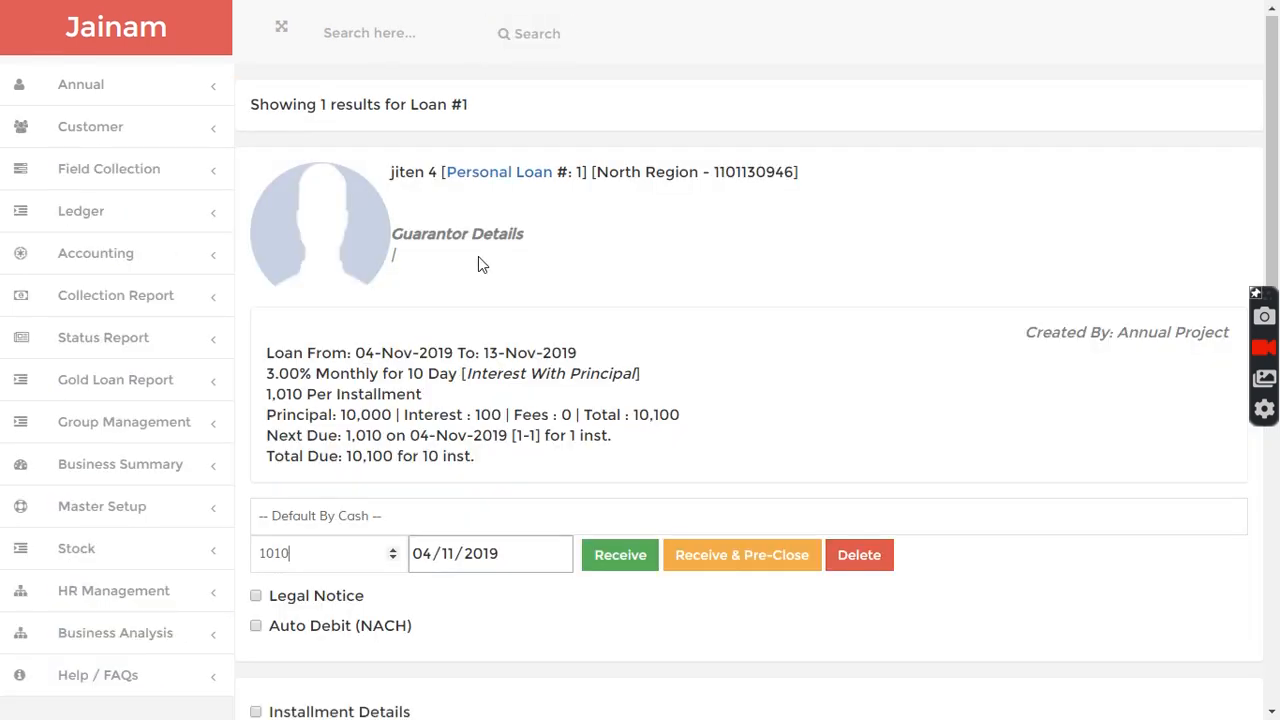
pyautogui.click(624, 562)
# Step: Display this loan's installment tracker and check the interest portion of the first installment
pyautogui.scroll(-2, 623, 560)
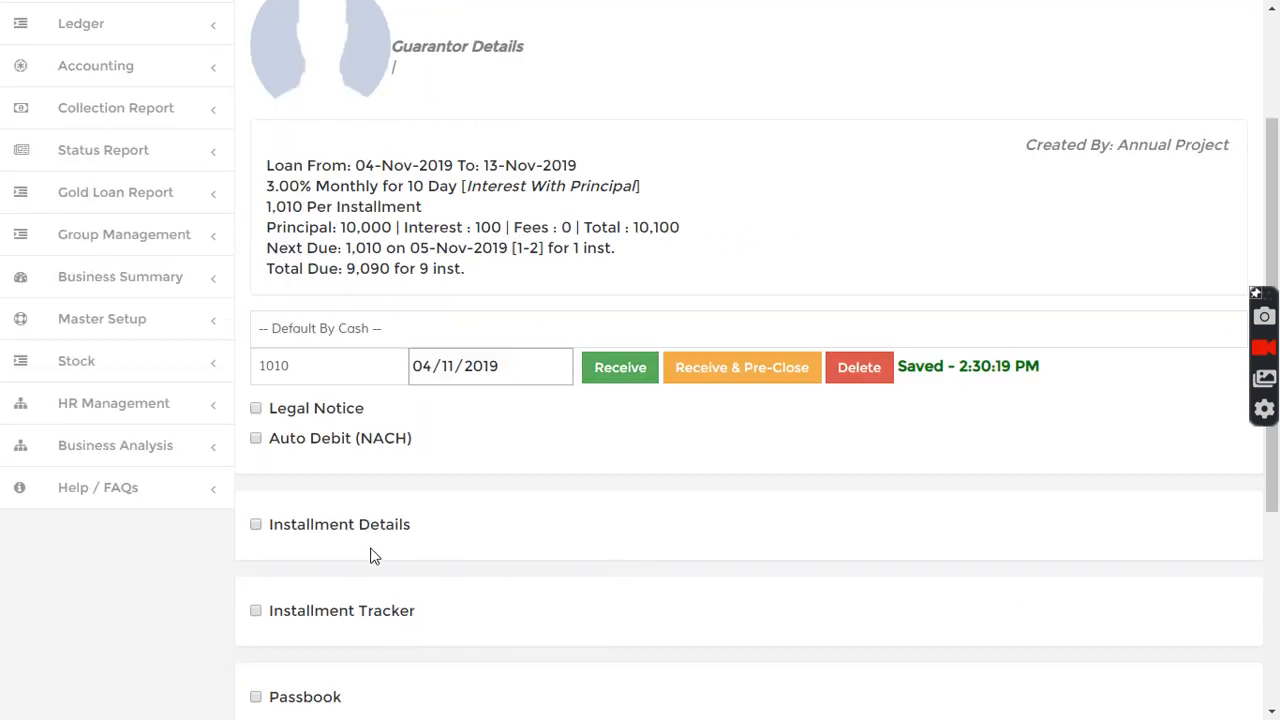
pyautogui.click(255, 611)
pyautogui.scroll(-2, 410, 585)
pyautogui.doubleClick(576, 511)
pyautogui.doubleClick(598, 540)
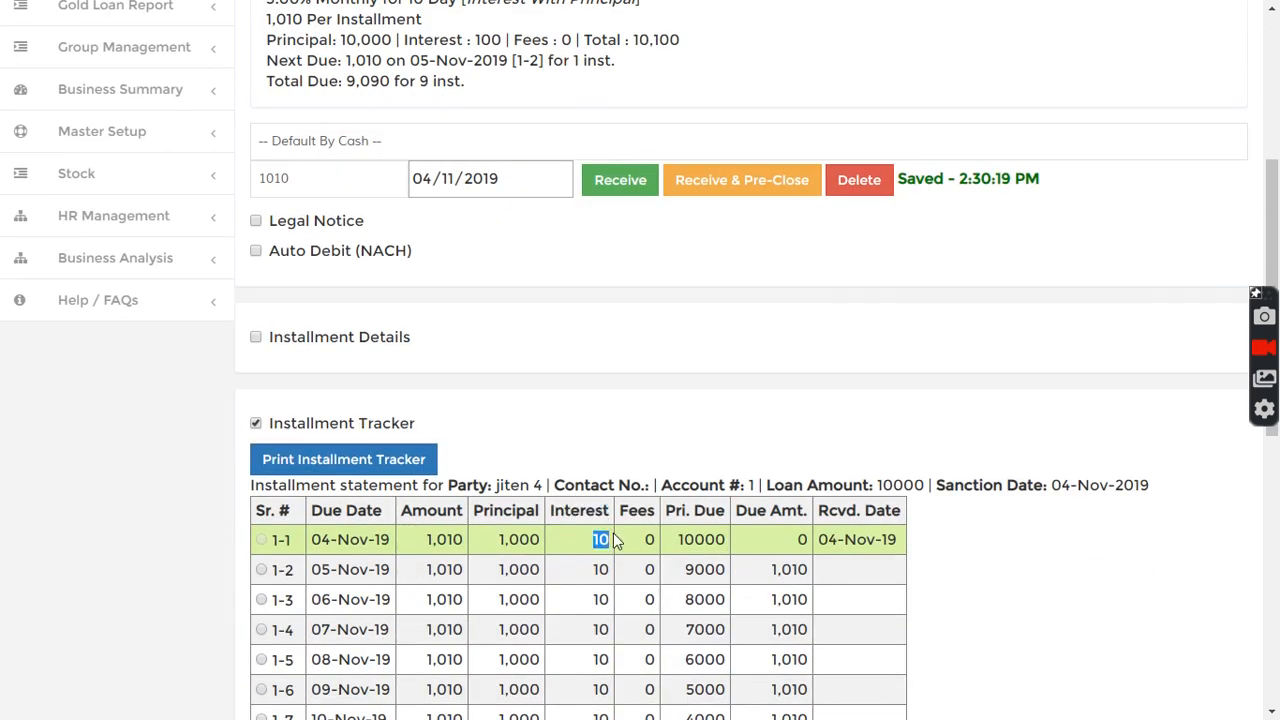
# Step: Look up the second saved loan by its loan number and receive its 2020 installment dated 04/11/2019
pyautogui.scroll(4, 616, 538)
pyautogui.click(383, 44)
pyautogui.write('2')
pyautogui.press('Return')
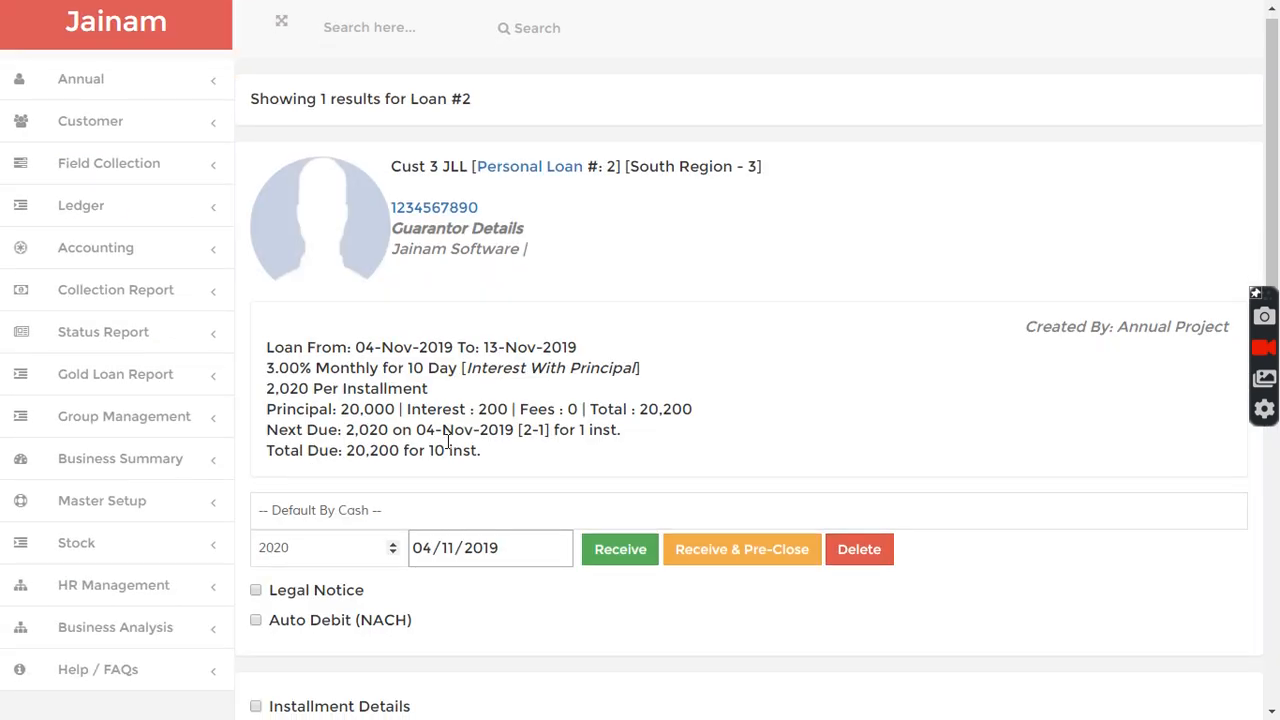
pyautogui.scroll(-2, 563, 423)
pyautogui.click(617, 366)
# Step: Display the installment tracker of the 20000 loan and check the first installment's interest
pyautogui.scroll(-3, 450, 460)
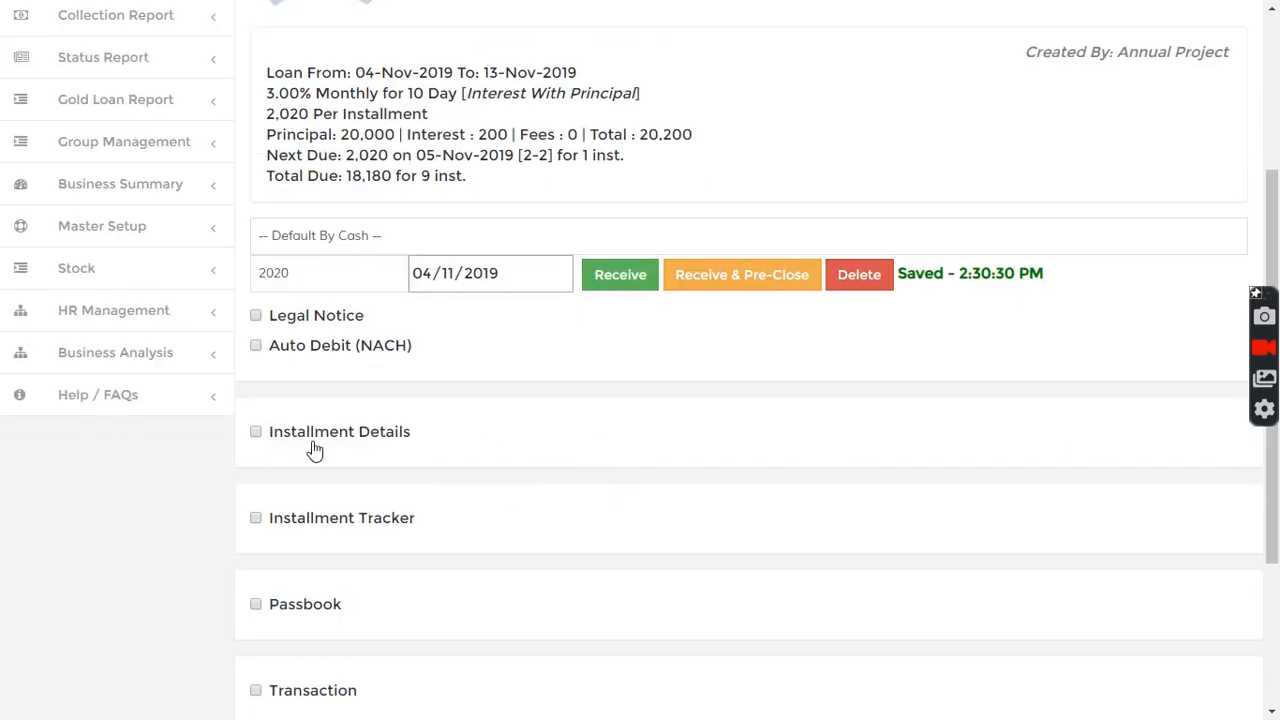
pyautogui.click(256, 514)
pyautogui.scroll(-2, 408, 520)
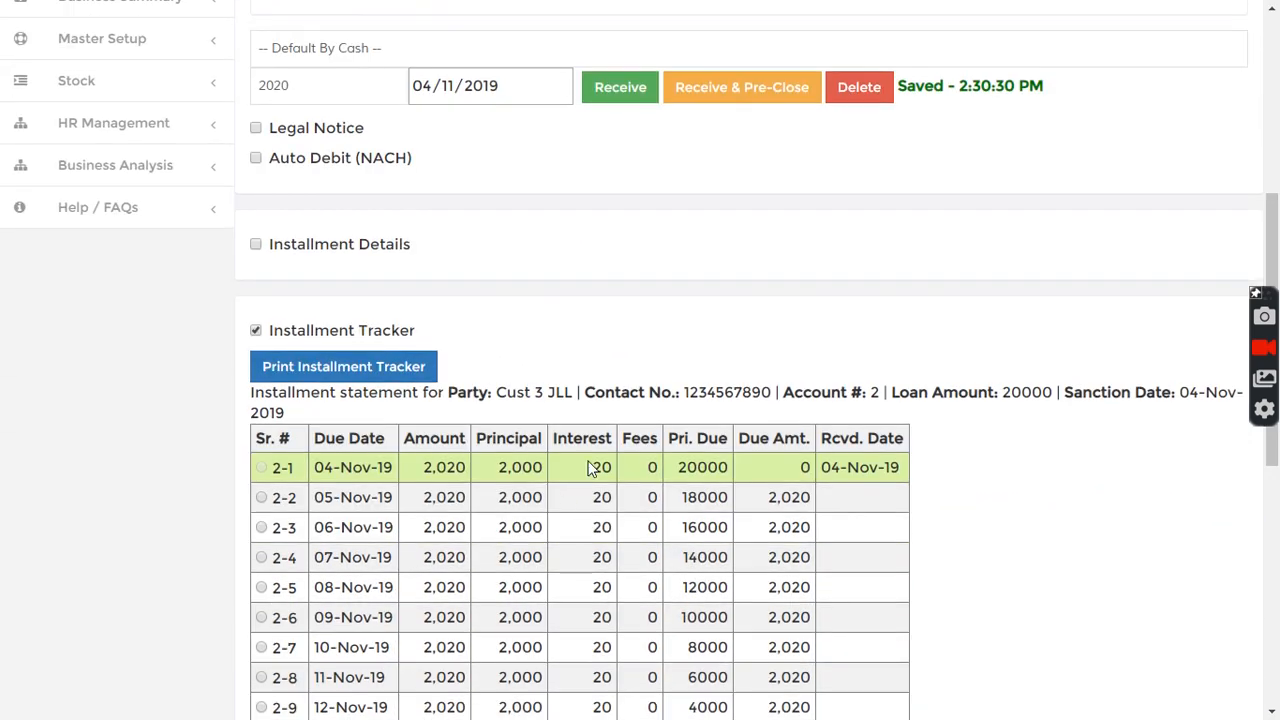
pyautogui.scroll(5, 626, 374)
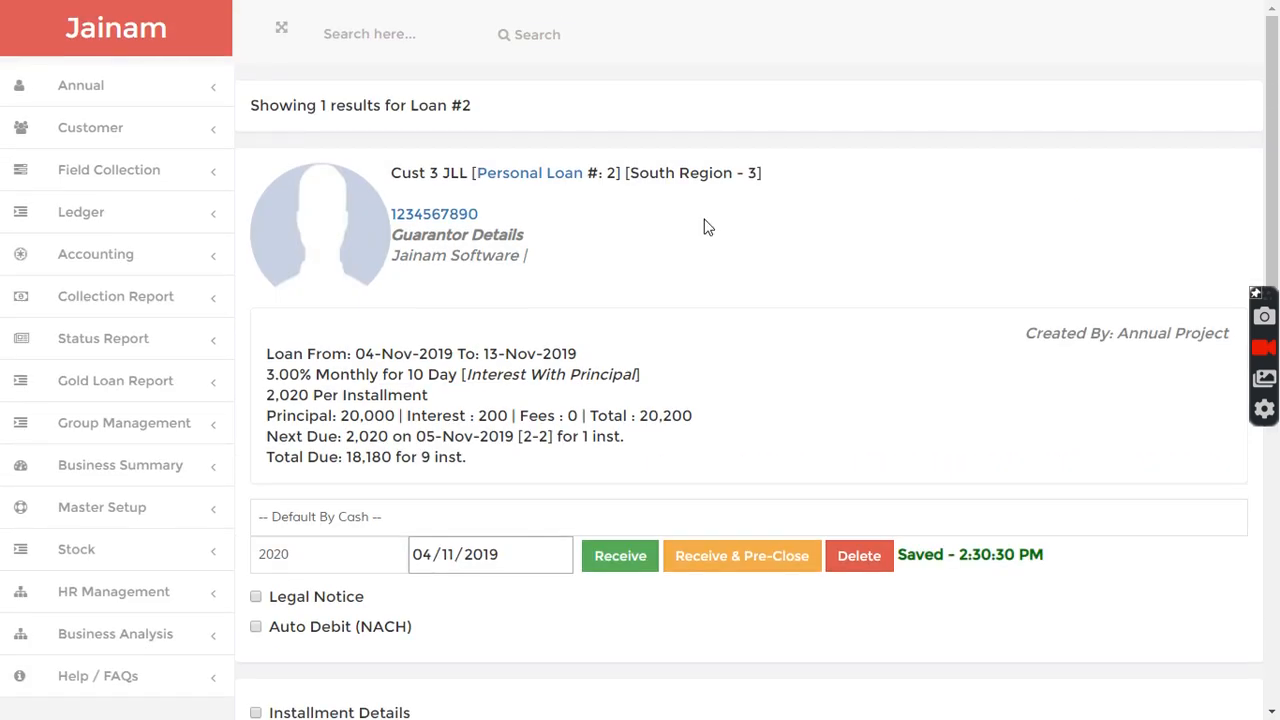
# Step: Generate the Collection By Agent report from 04/11/2019 to 04/11/2019
pyautogui.click(80, 300)
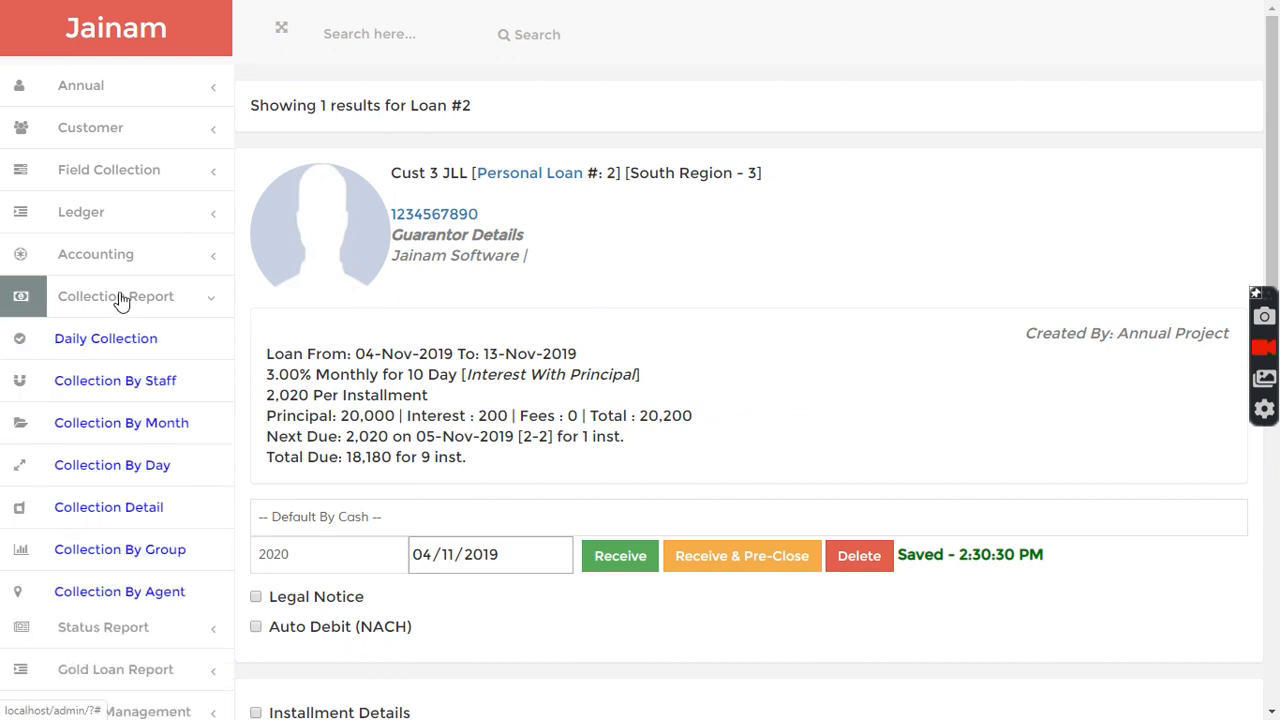
pyautogui.click(120, 597)
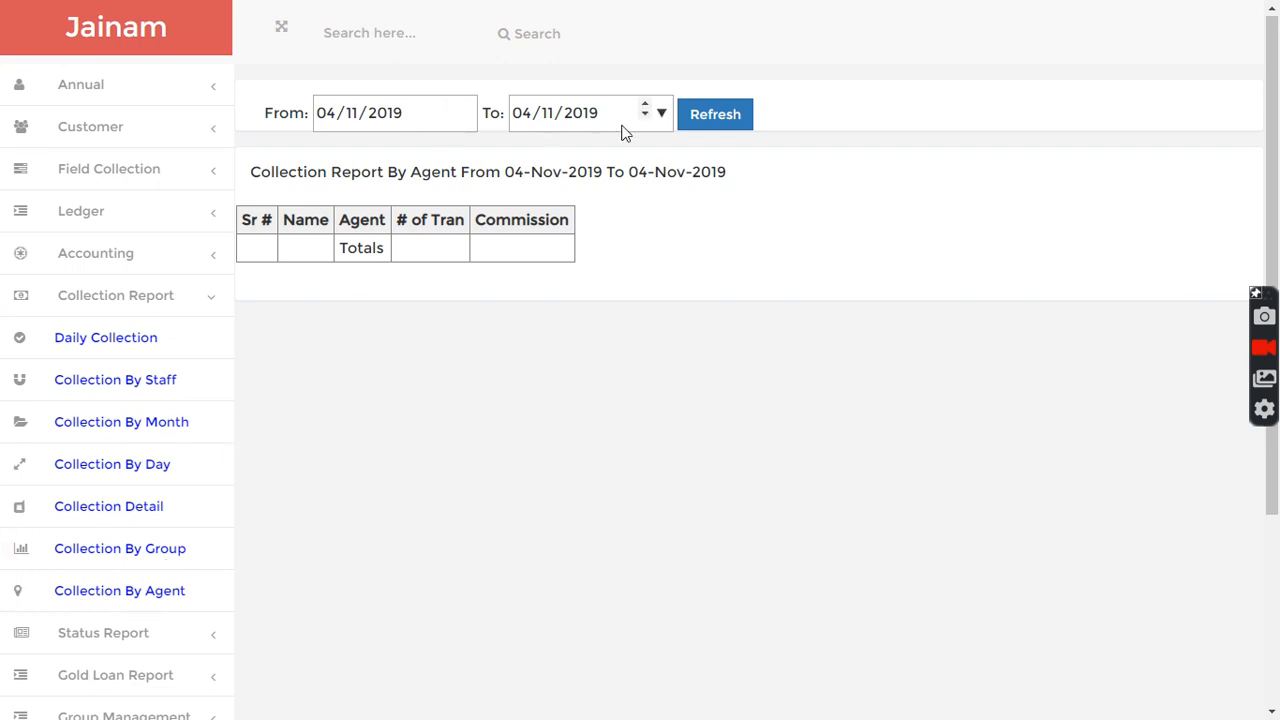
pyautogui.click(728, 118)
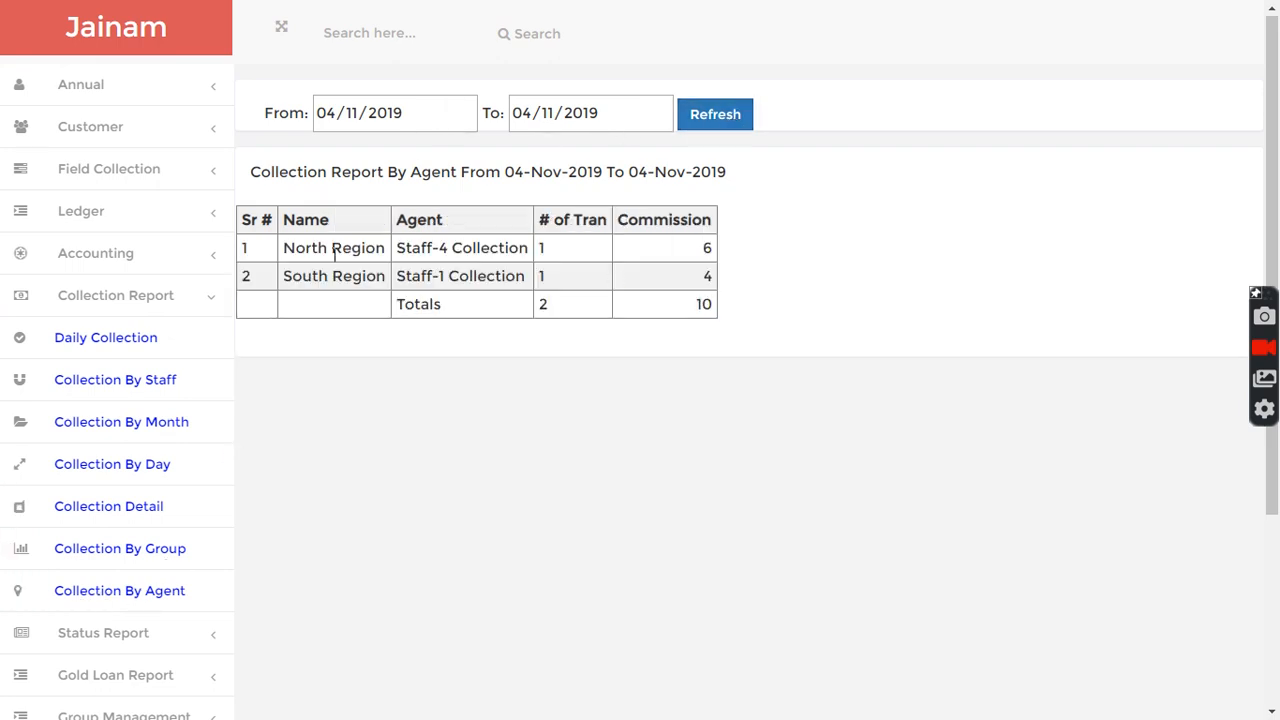
# Step: Examine the agent and commission listed for the North Region and South Region in the report
pyautogui.moveTo(287, 247); pyautogui.dragTo(456, 248)
pyautogui.click(400, 246)
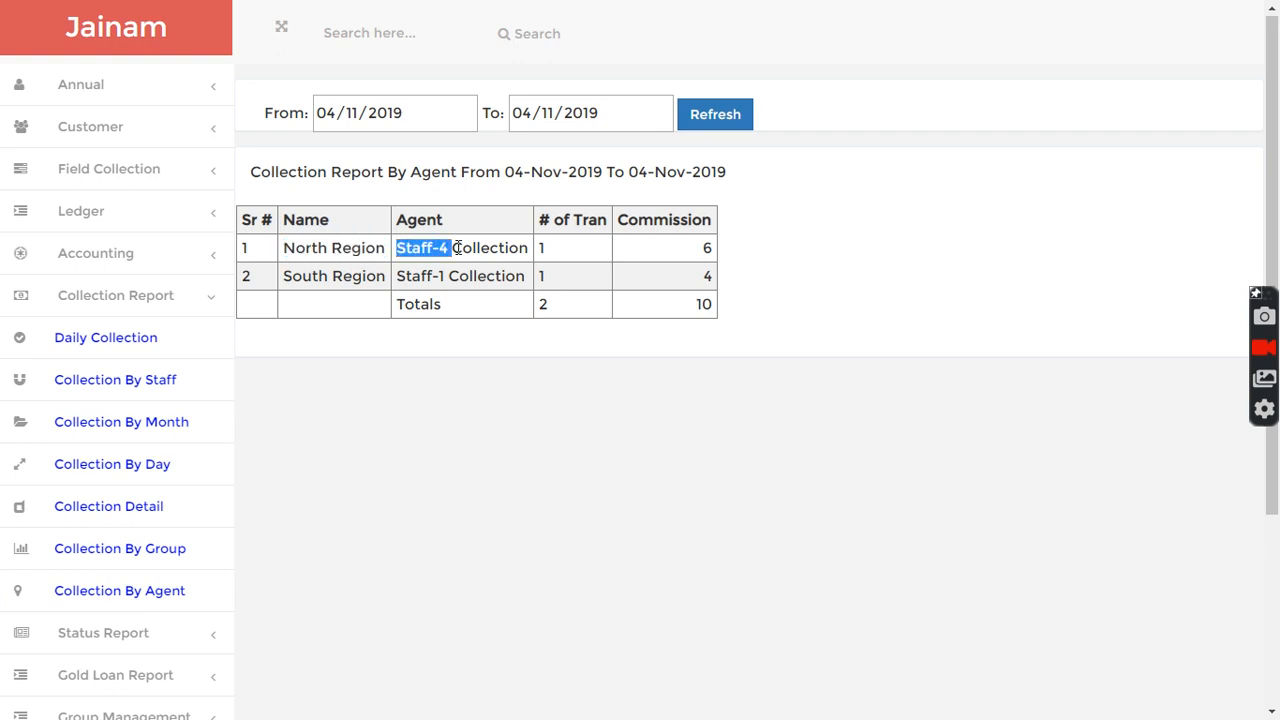
pyautogui.moveTo(698, 249); pyautogui.dragTo(711, 248)
pyautogui.click(702, 256)
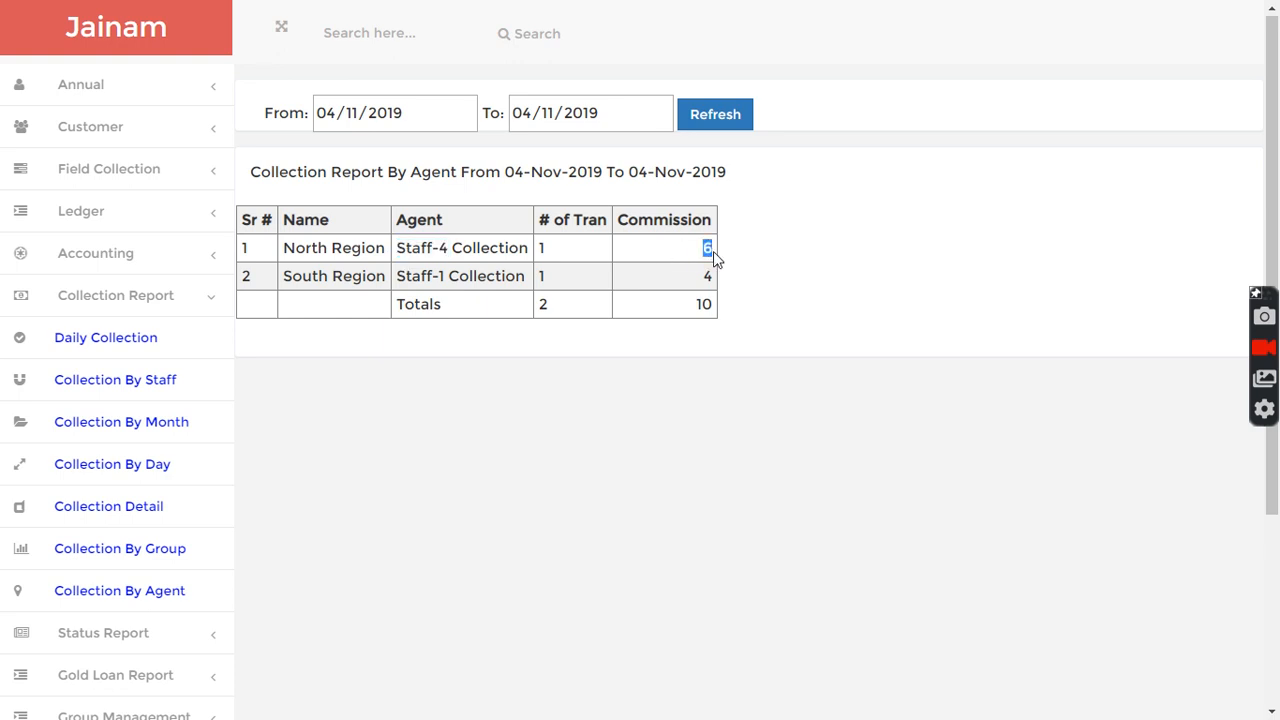
pyautogui.click(752, 256)
pyautogui.moveTo(306, 248); pyautogui.dragTo(535, 250)
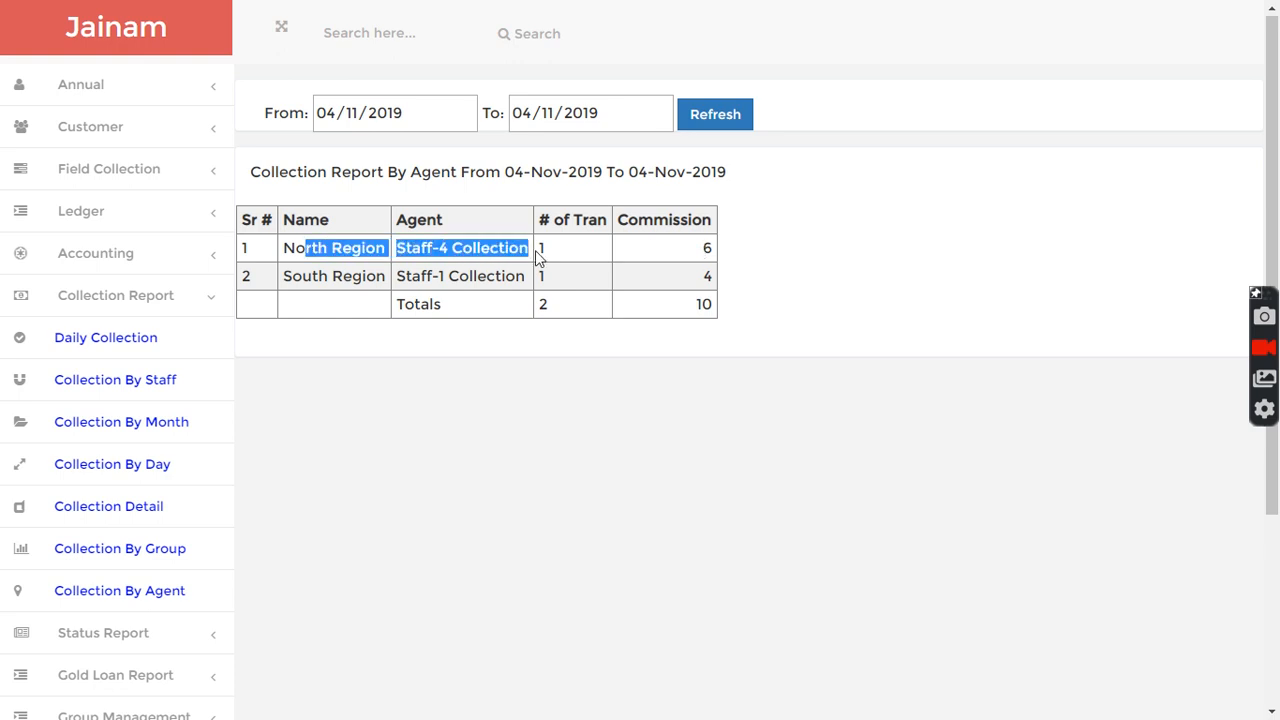
pyautogui.click(573, 250)
pyautogui.moveTo(296, 275); pyautogui.dragTo(427, 272)
pyautogui.click(640, 277)
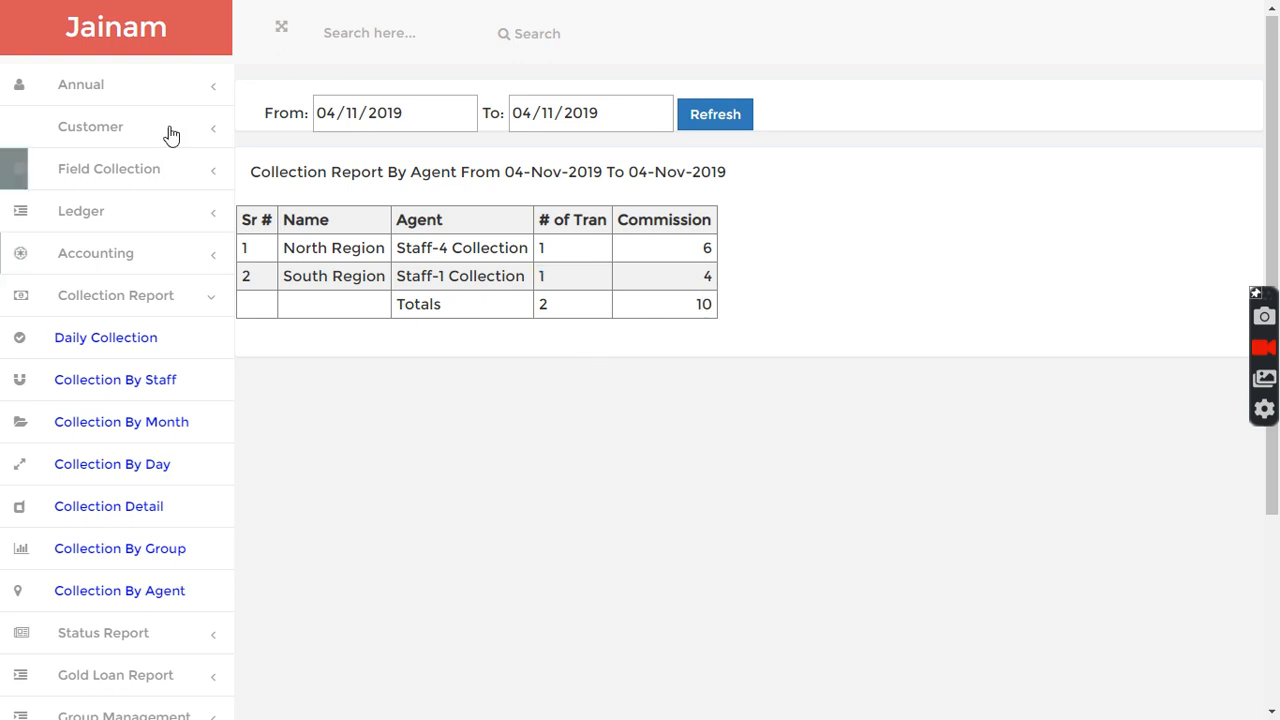
# Step: Return to the home page and read the Monthly Loan (FITP) item in the Agent Commission System list
pyautogui.click(114, 30)
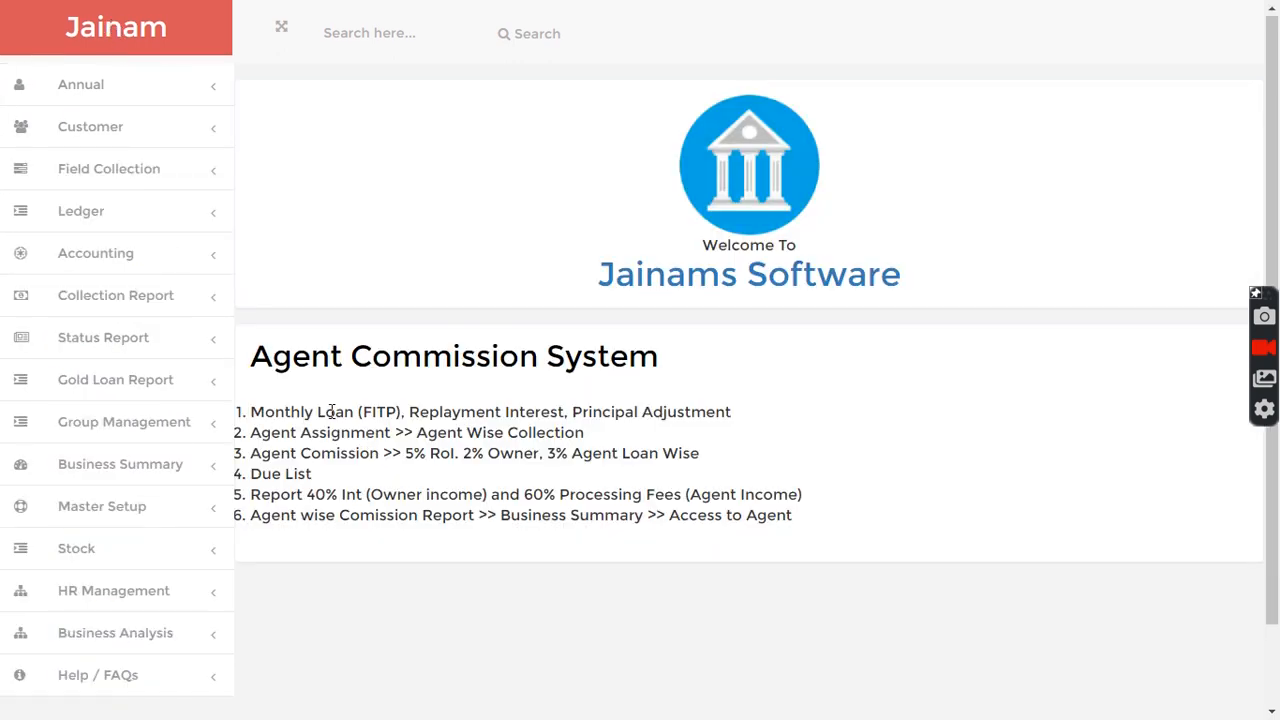
pyautogui.moveTo(251, 412); pyautogui.dragTo(746, 421)
pyautogui.click(748, 422)
# Step: Search for the "jll" customer and open a new loan entry for the record
pyautogui.click(337, 40)
pyautogui.write('jll')
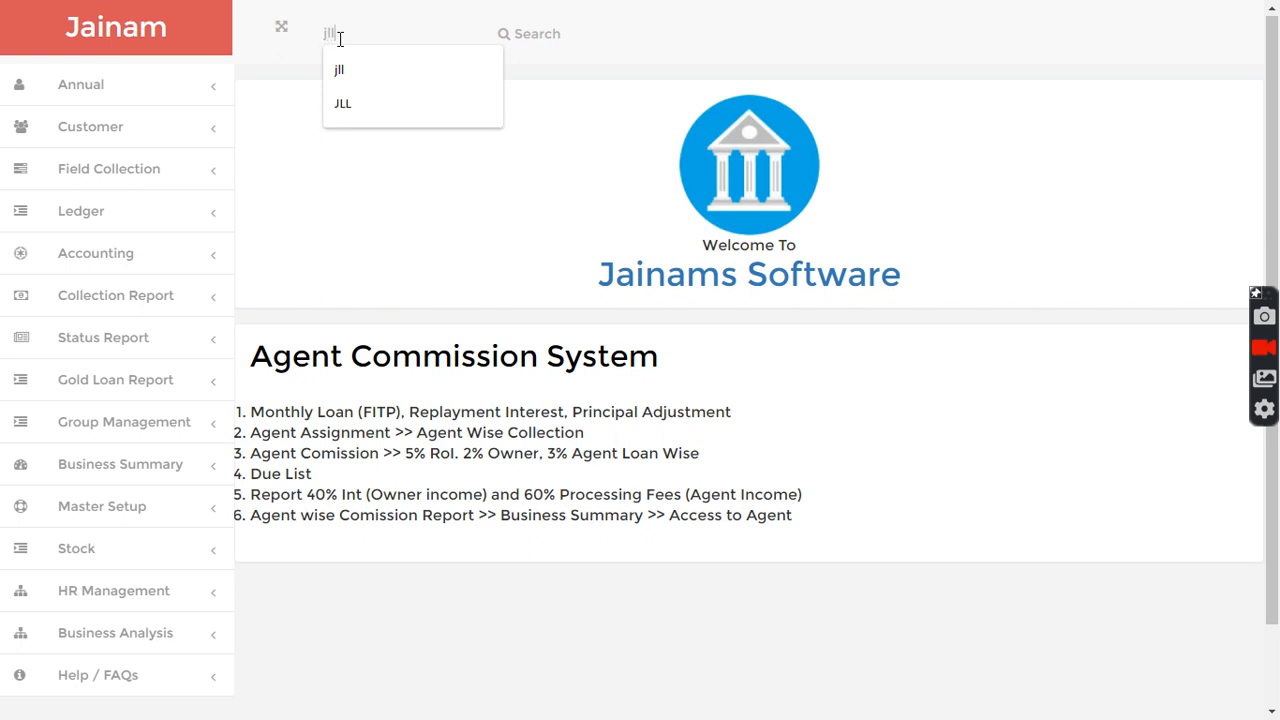
pyautogui.press('Return')
pyautogui.click(432, 516)
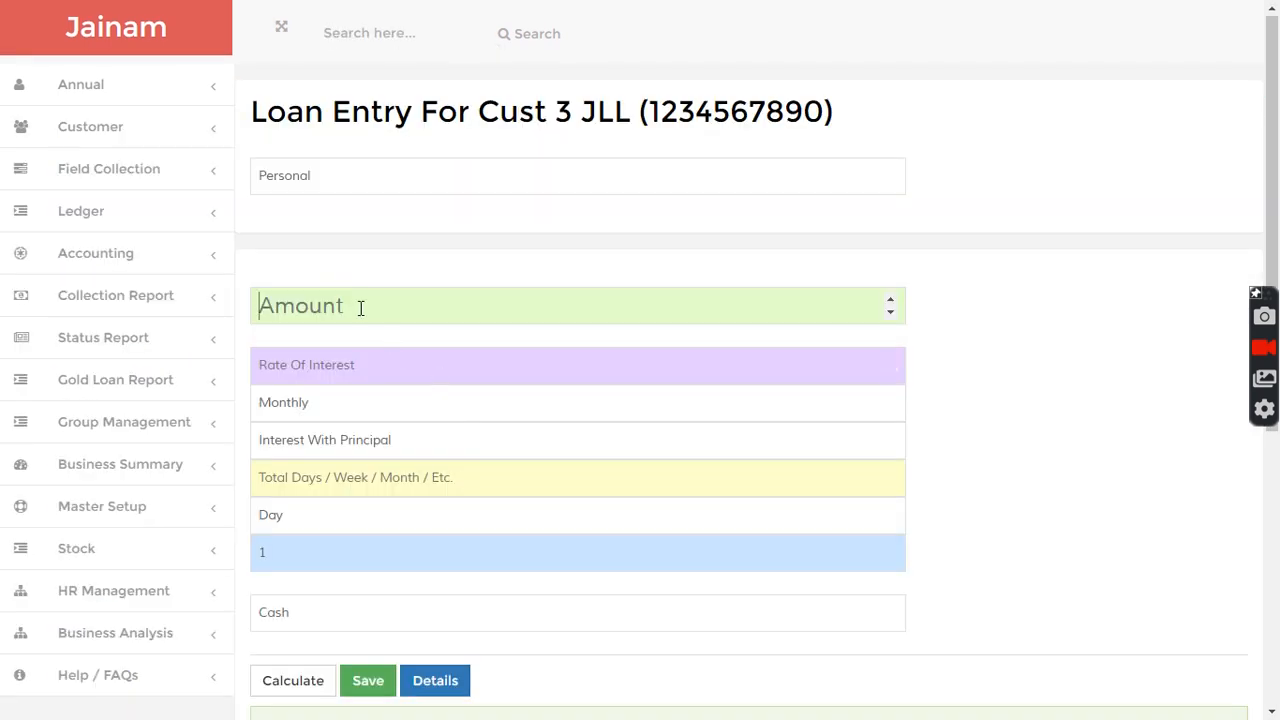
# Step: Enter and save a loan of 10000 at 3 monthly interest, First Interest Then Principal, for a total of 12 months
pyautogui.write('10000')
pyautogui.write('3')
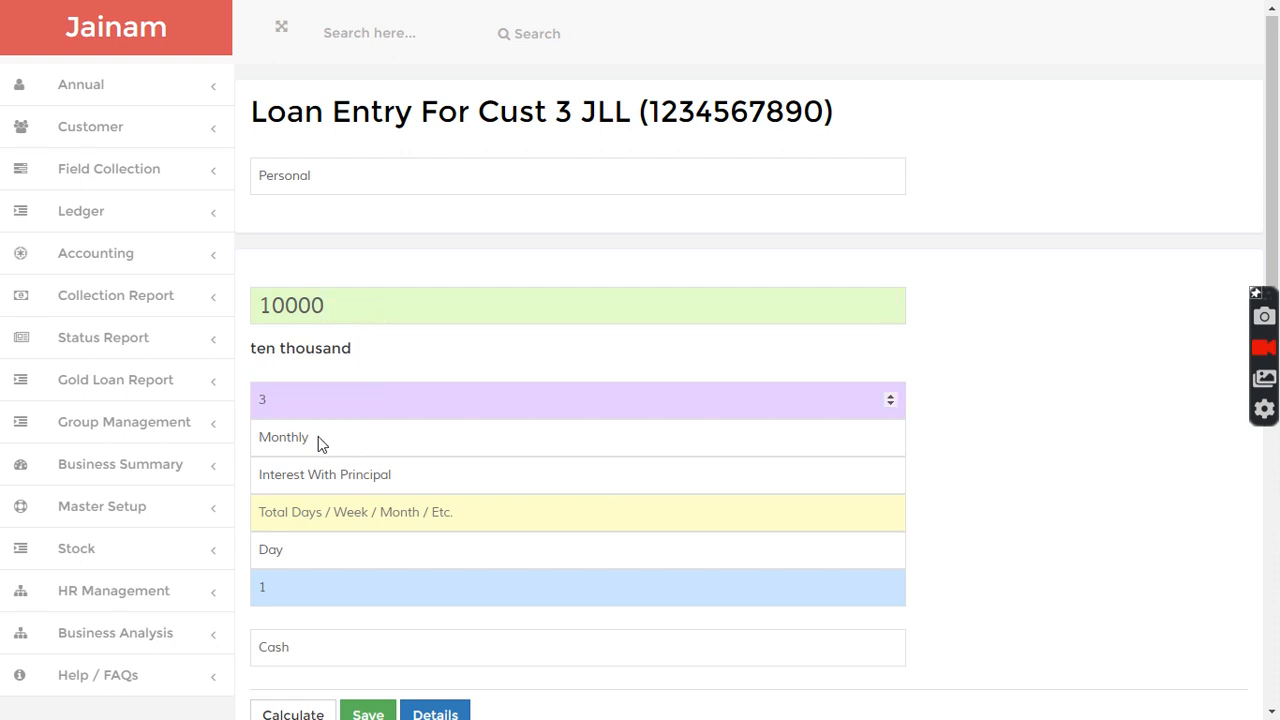
pyautogui.click(307, 477)
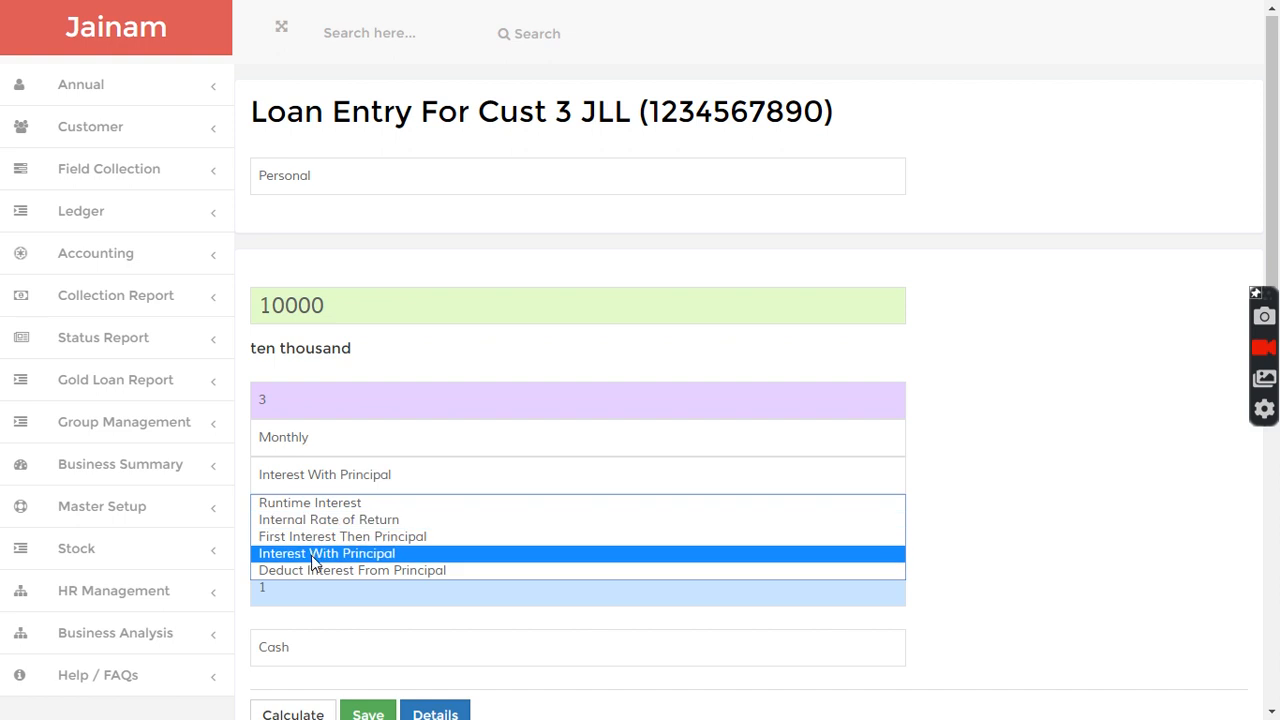
pyautogui.click(314, 537)
pyautogui.click(311, 513)
pyautogui.write('12')
pyautogui.click(310, 550)
pyautogui.click(294, 611)
pyautogui.scroll(-2, 980, 540)
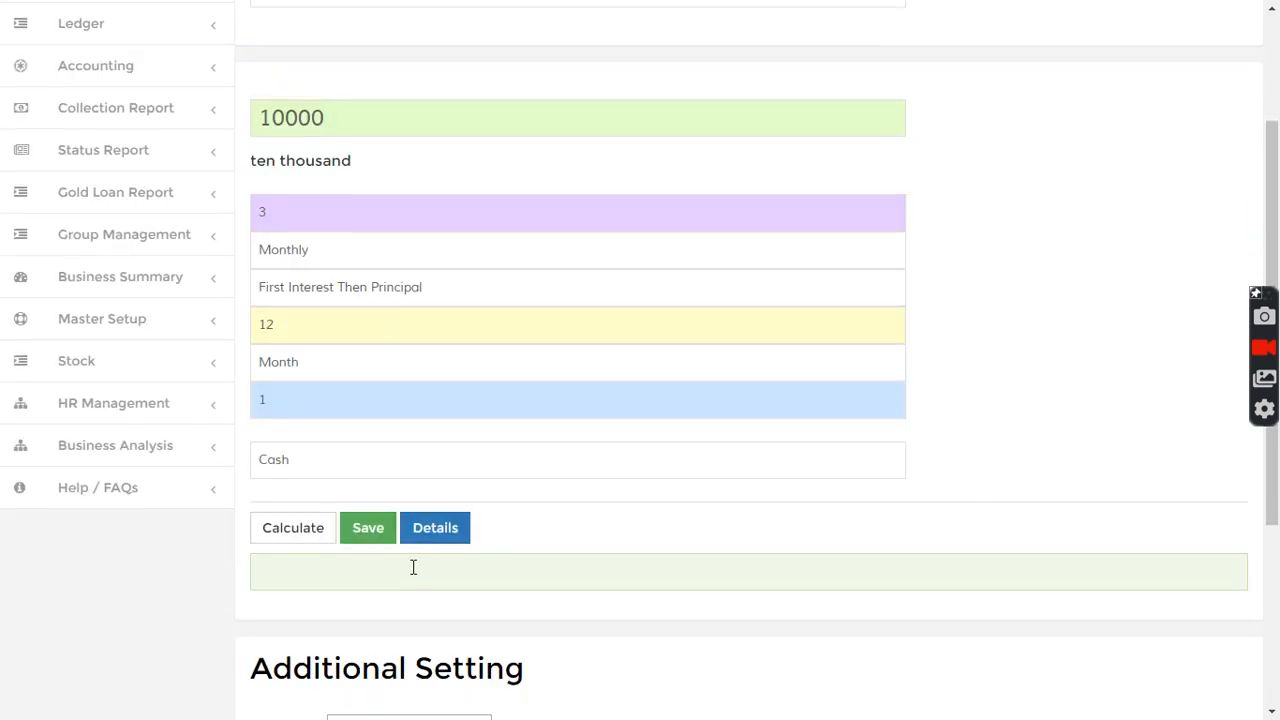
pyautogui.click(378, 537)
# Step: Look up the newly saved monthly loan by its loan number and review the due dates in its installment tracker
pyautogui.scroll(2, 447, 445)
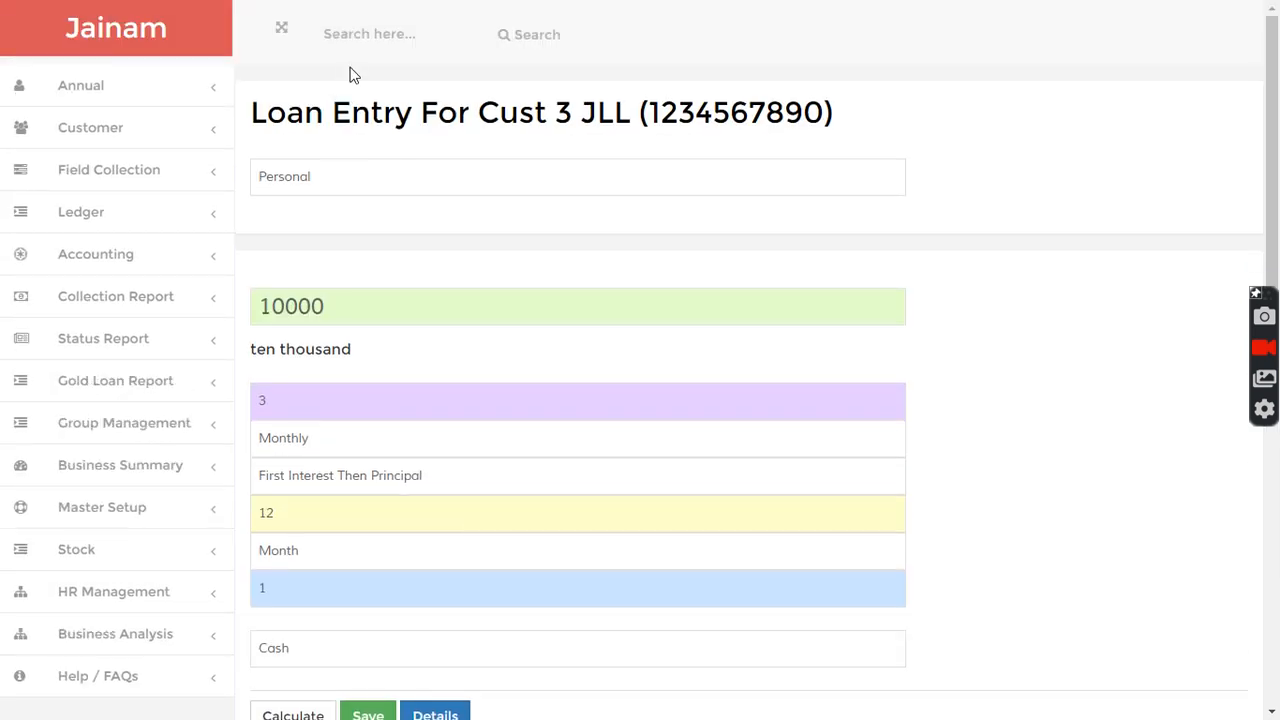
pyautogui.click(350, 34)
pyautogui.write('1')
pyautogui.press('Return')
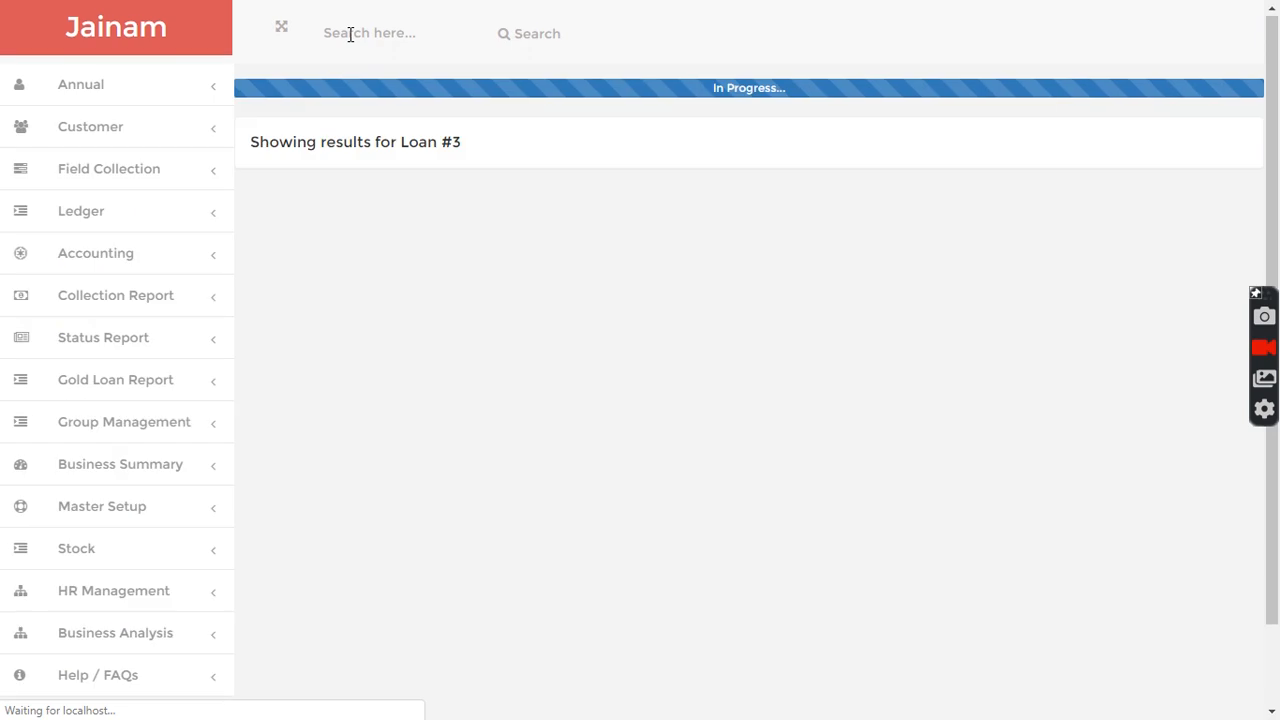
pyautogui.scroll(-3, 640, 340)
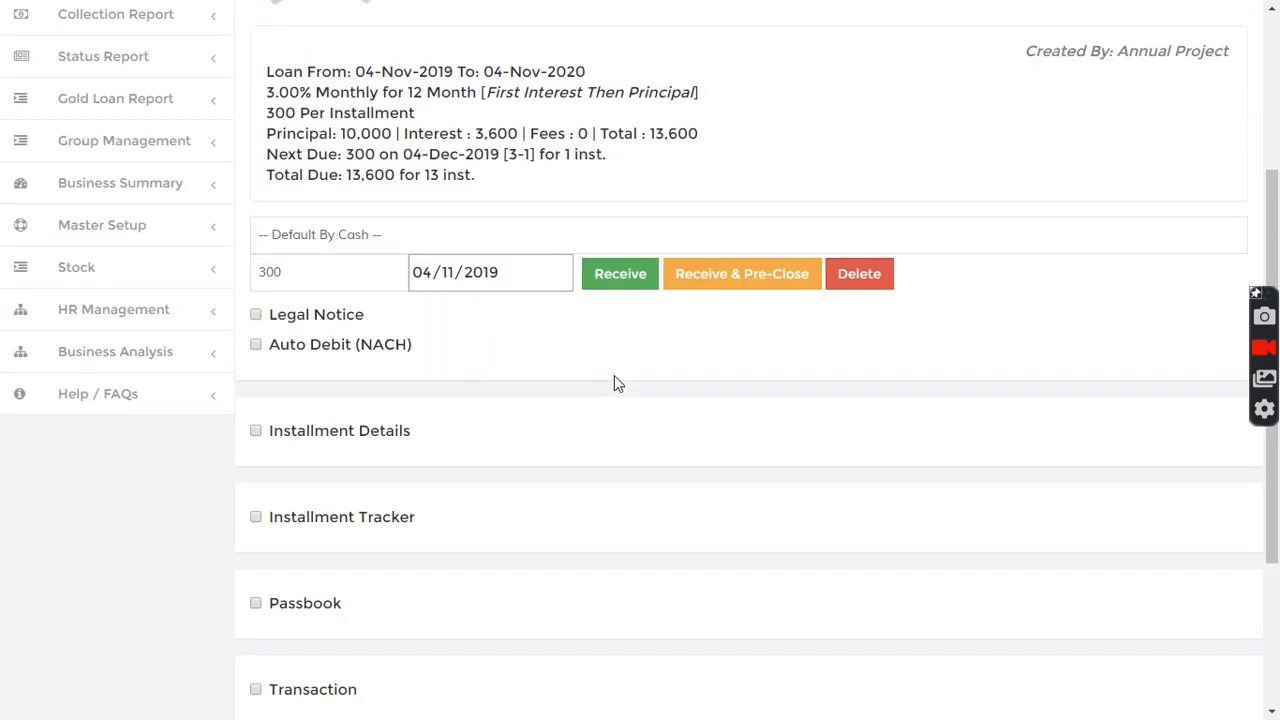
pyautogui.click(256, 517)
pyautogui.scroll(-3, 323, 520)
pyautogui.moveTo(317, 375); pyautogui.dragTo(413, 380)
pyautogui.moveTo(315, 404); pyautogui.dragTo(408, 432)
# Step: Receive the 300 interest installment of the monthly loan dated 04/11/2019
pyautogui.scroll(1, 447, 432)
pyautogui.scroll(3, 447, 432)
pyautogui.click(299, 276)
pyautogui.click(617, 277)
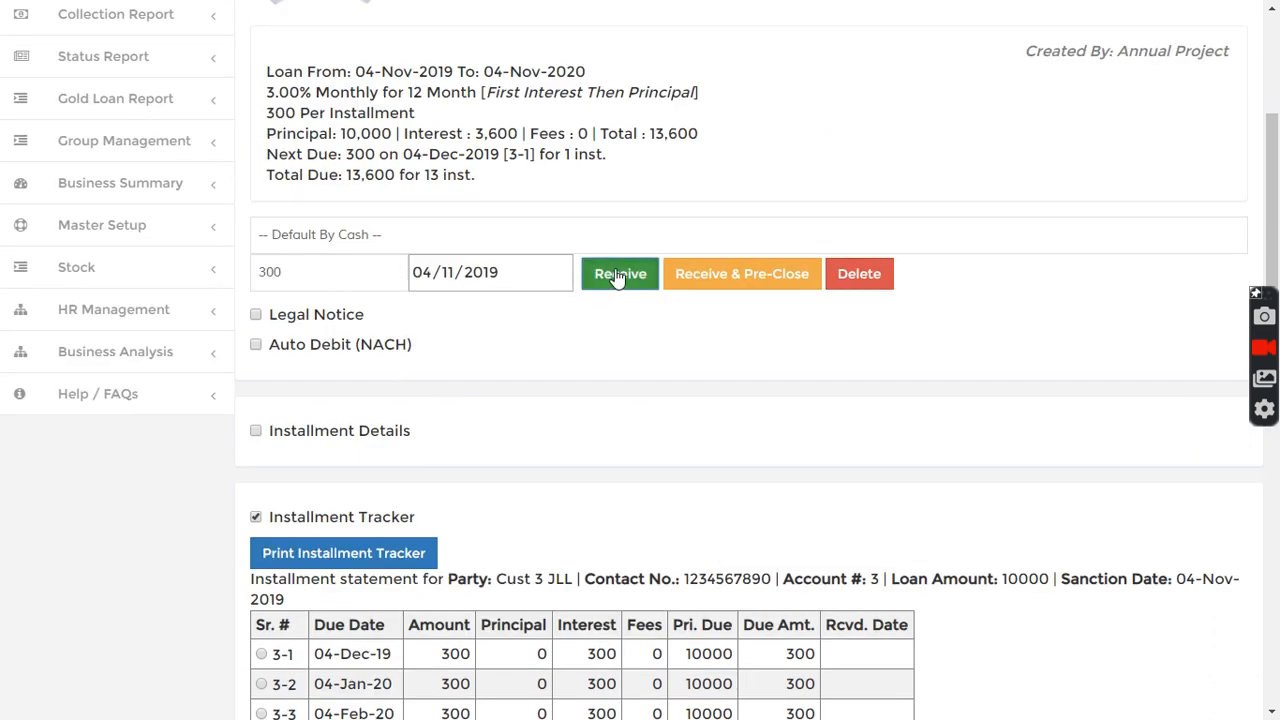
# Step: Reload the installment tracker and check the received first installment and the principal due on the second one
pyautogui.scroll(-4, 329, 479)
pyautogui.scroll(-3, 329, 479)
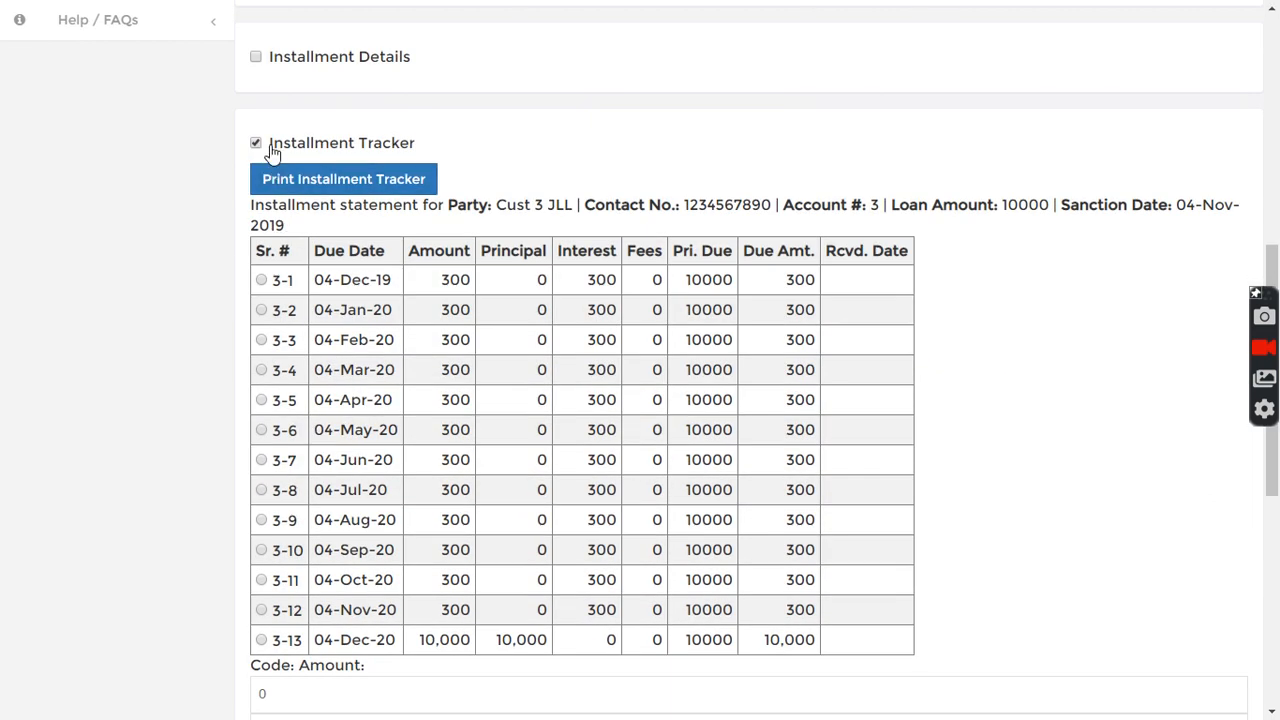
pyautogui.click(251, 144)
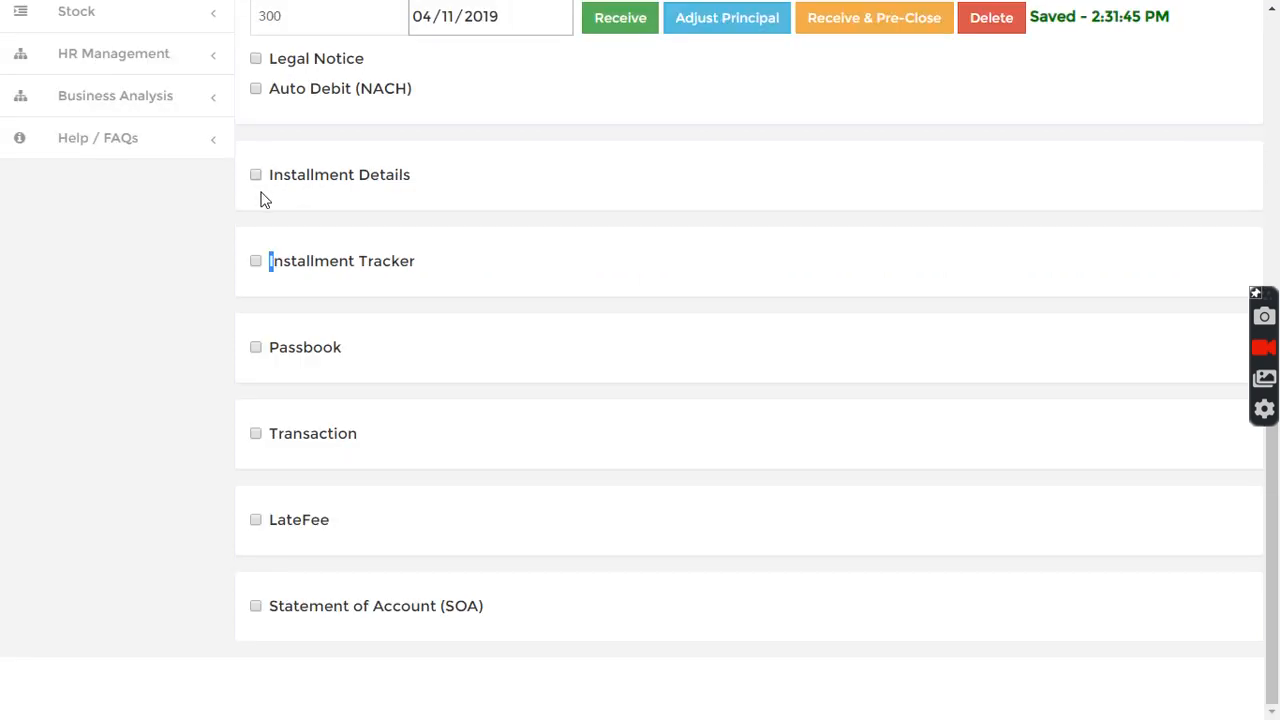
pyautogui.click(256, 260)
pyautogui.scroll(3, 462, 360)
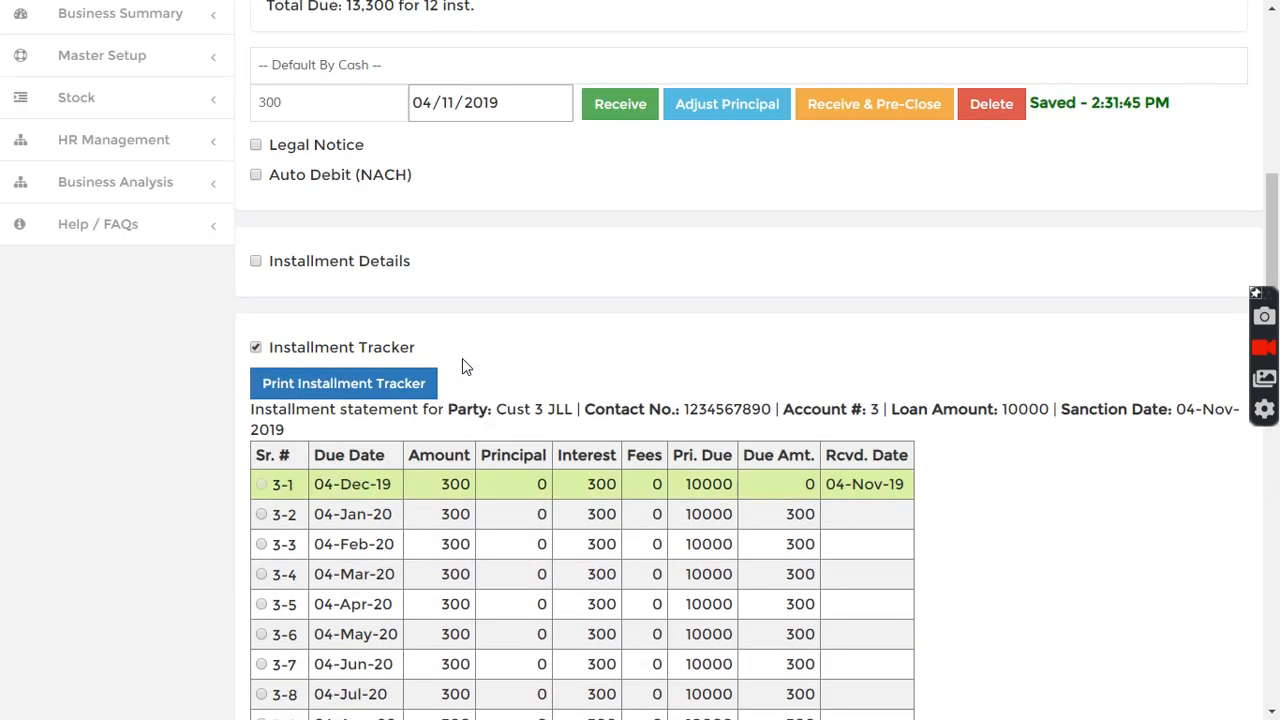
pyautogui.scroll(-1, 537, 591)
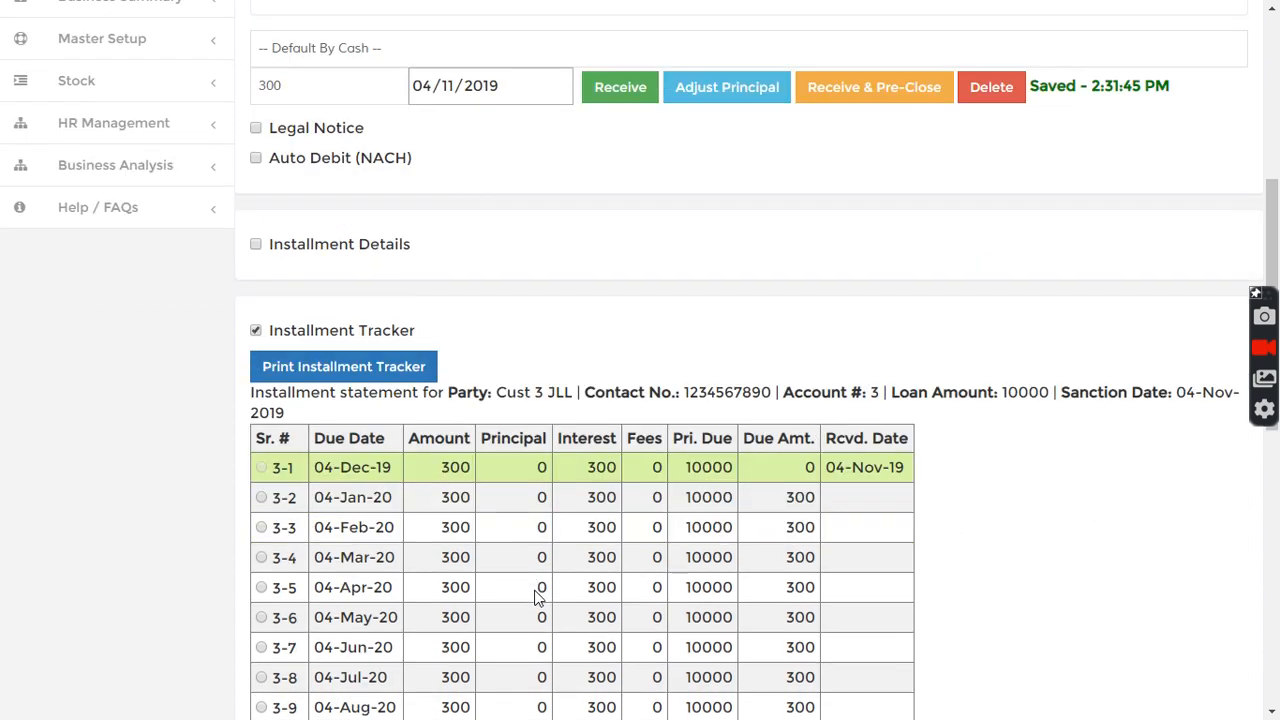
pyautogui.moveTo(686, 500); pyautogui.dragTo(736, 497)
pyautogui.click(634, 346)
# Step: Adjust 4000 against the monthly loan's principal dated 04/11/2019, recalculating the interest on the remaining installments
pyautogui.scroll(3, 472, 384)
pyautogui.moveTo(314, 369); pyautogui.dragTo(249, 374)
pyautogui.write('40')
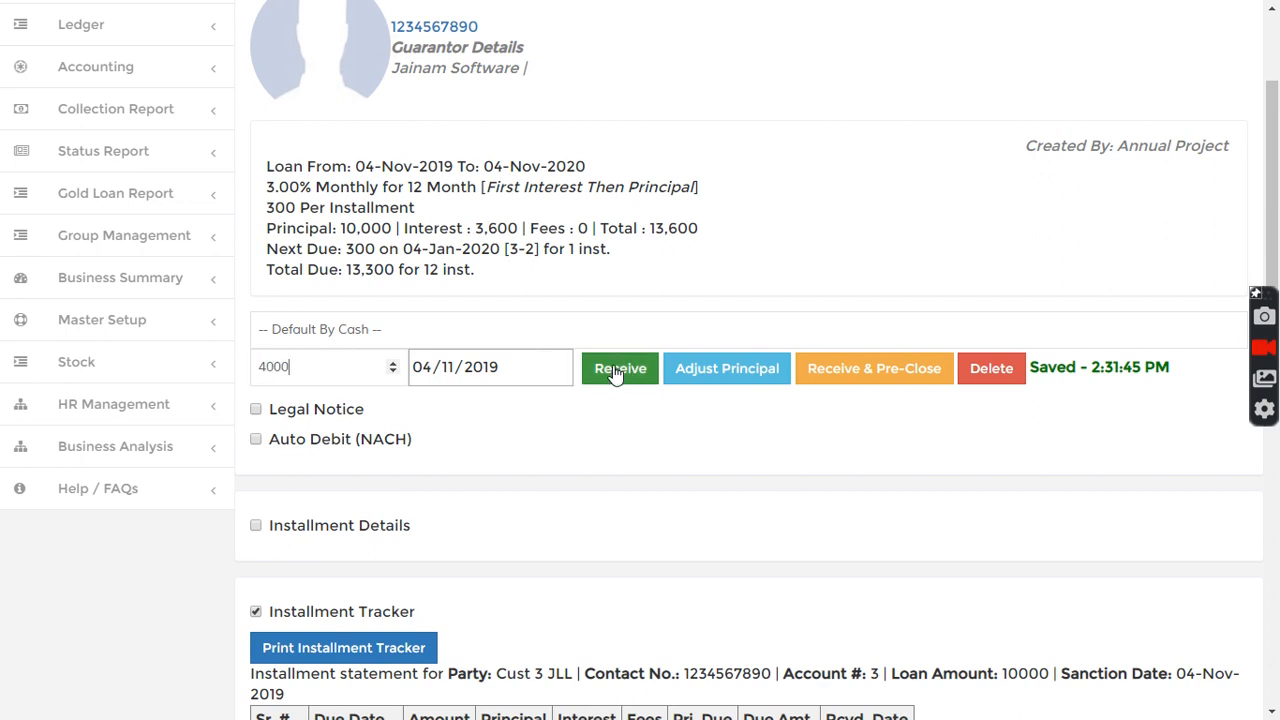
pyautogui.click(733, 376)
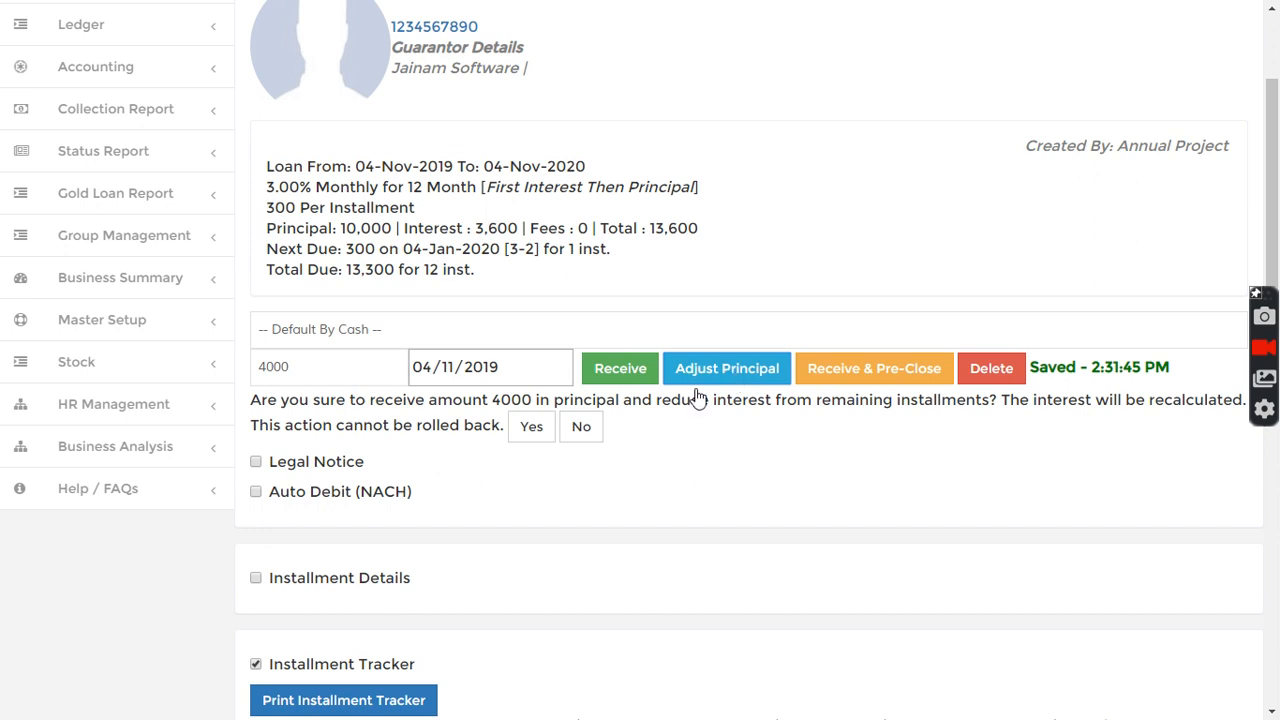
pyautogui.click(520, 430)
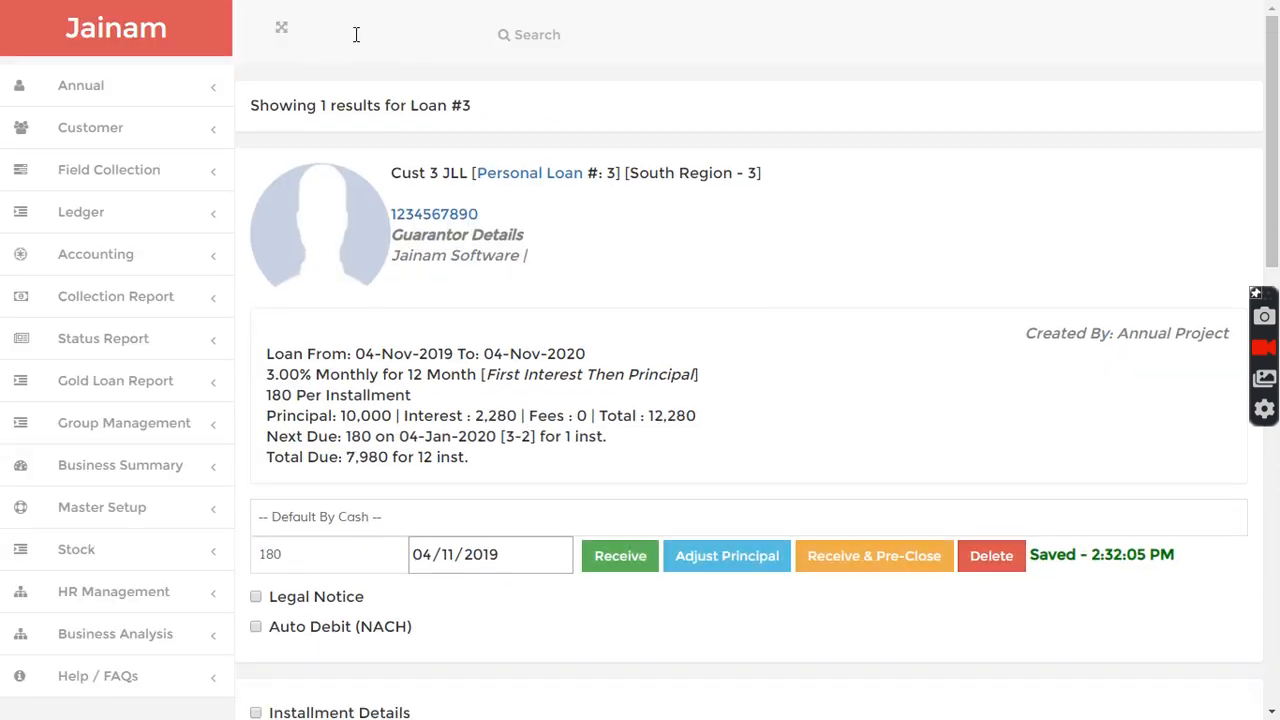
# Step: Look up the monthly loan again by its loan number and display its installment tracker
pyautogui.click(356, 34)
pyautogui.write('3')
pyautogui.click(535, 37)
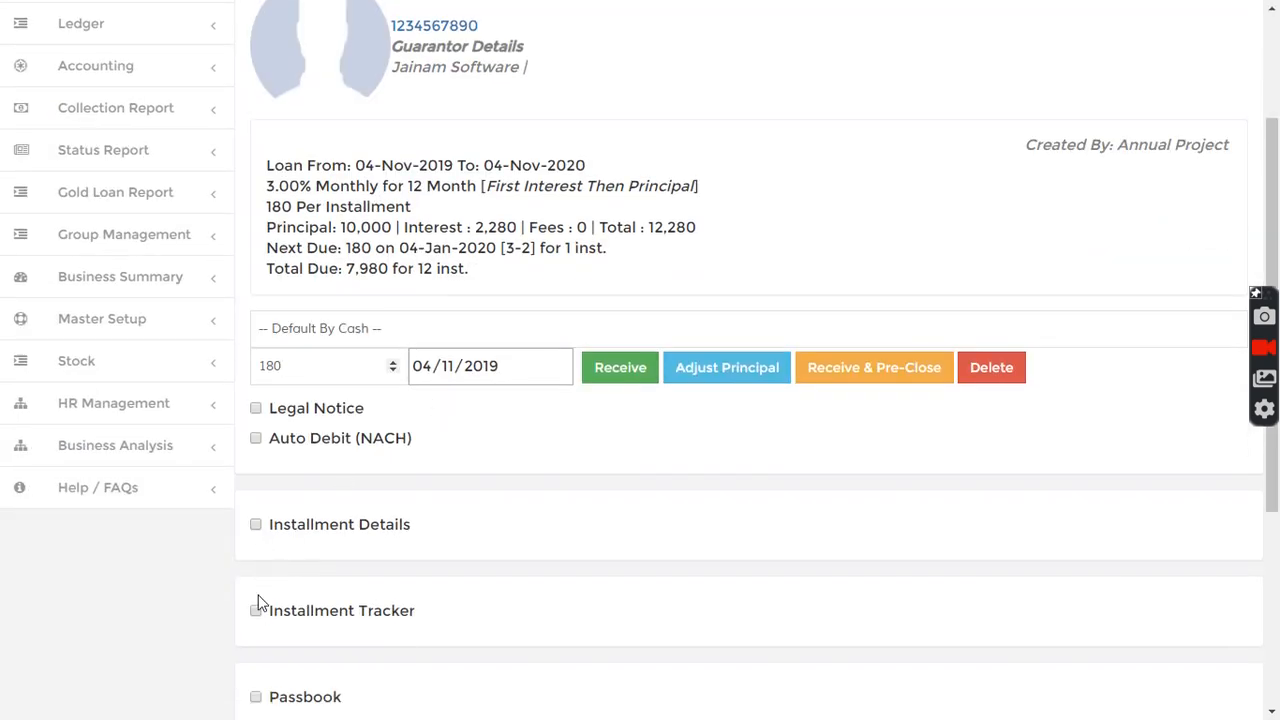
pyautogui.click(256, 609)
pyautogui.scroll(-4, 357, 557)
# Step: Examine the tracker's recalculated monthly installments, the principal adjustment entry and the final principal installment
pyautogui.moveTo(449, 434); pyautogui.dragTo(479, 469)
pyautogui.doubleClick(450, 497)
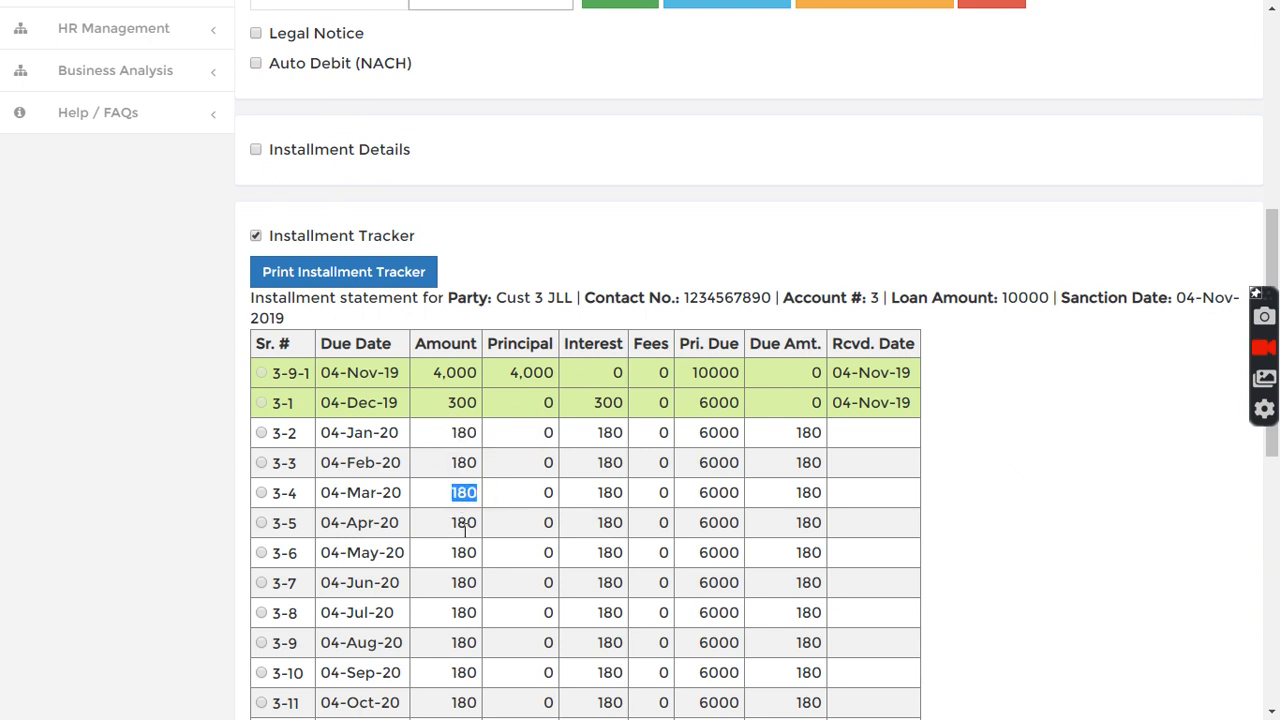
pyautogui.click(462, 554)
pyautogui.moveTo(452, 432); pyautogui.dragTo(496, 436)
pyautogui.click(447, 473)
pyautogui.moveTo(447, 473); pyautogui.dragTo(504, 475)
pyautogui.click(468, 492)
pyautogui.moveTo(447, 404); pyautogui.dragTo(489, 380)
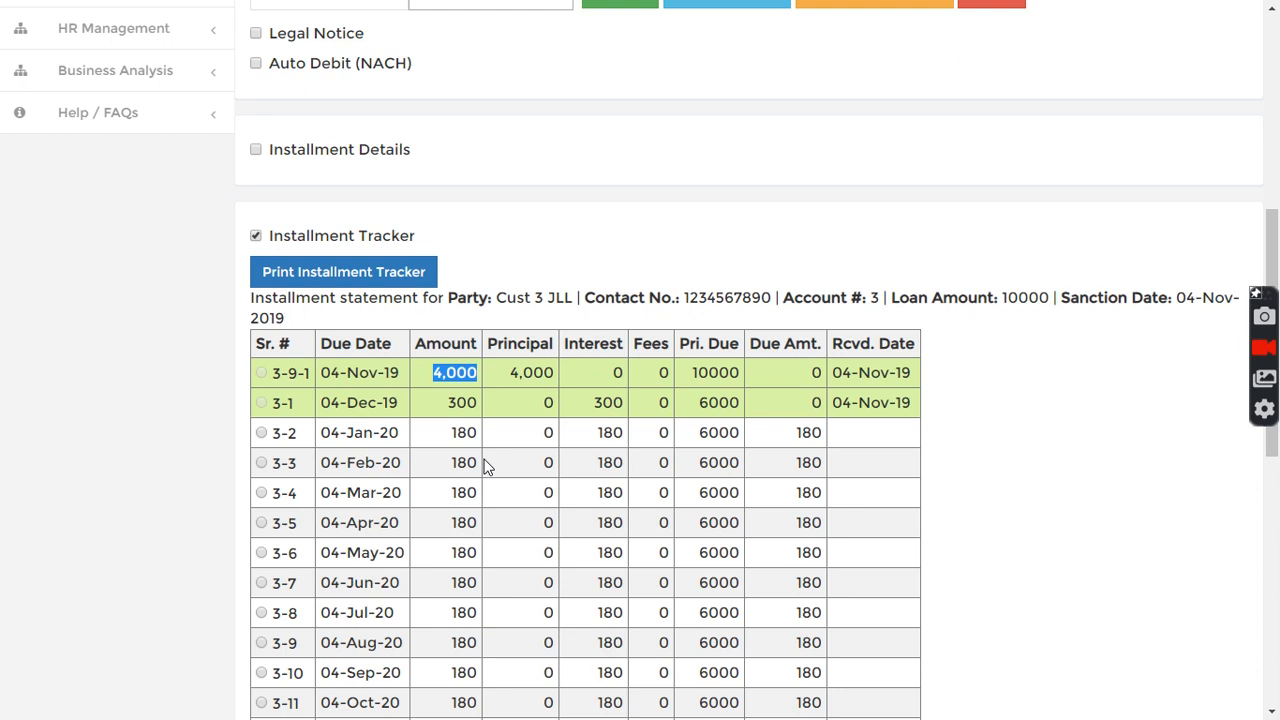
pyautogui.scroll(-2, 487, 465)
pyautogui.moveTo(429, 574); pyautogui.dragTo(470, 575)
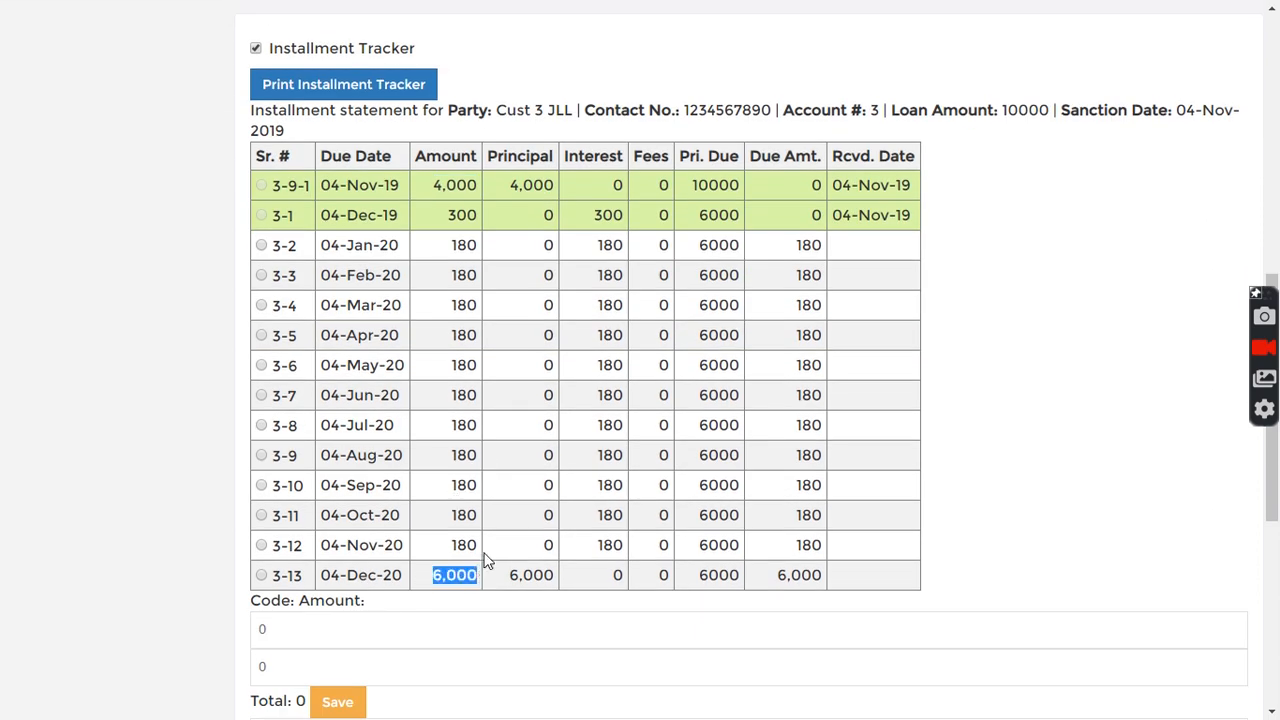
pyautogui.scroll(4, 487, 470)
pyautogui.scroll(4, 487, 470)
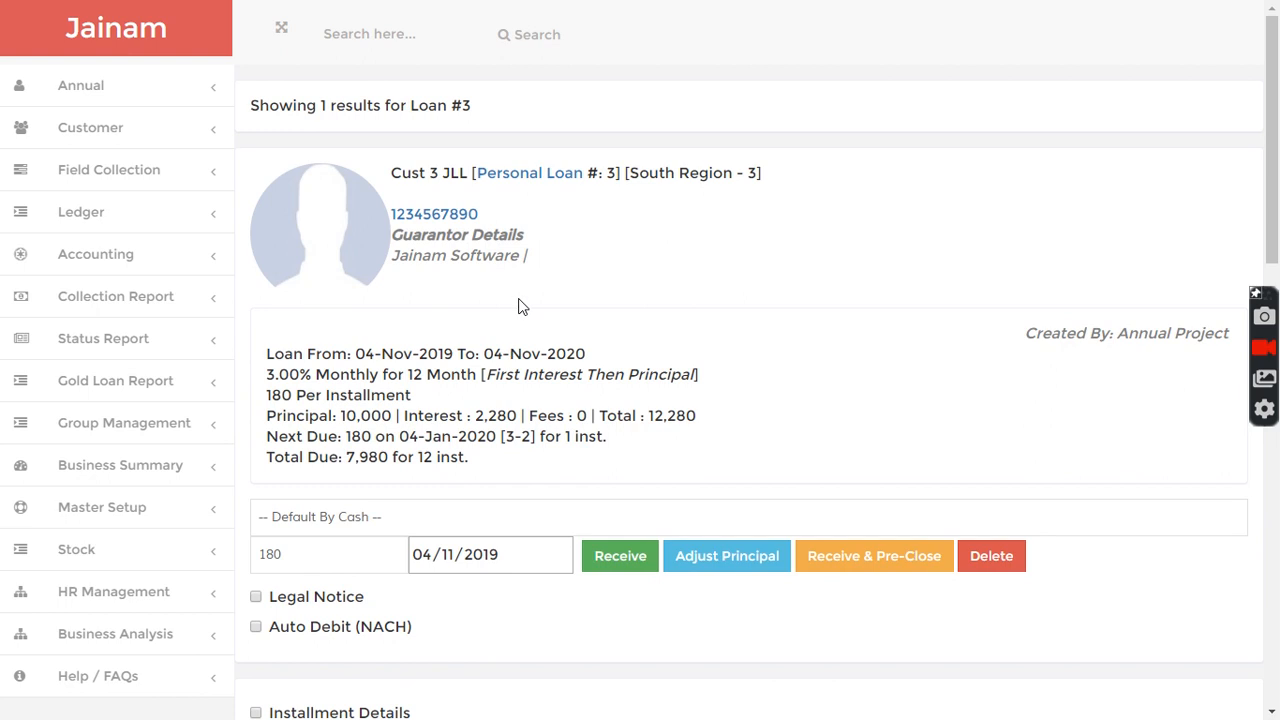
# Step: Run the Collection By Agent report for 04/11/2019 and check the South Region agent's commission
pyautogui.click(132, 300)
pyautogui.scroll(-3, 130, 340)
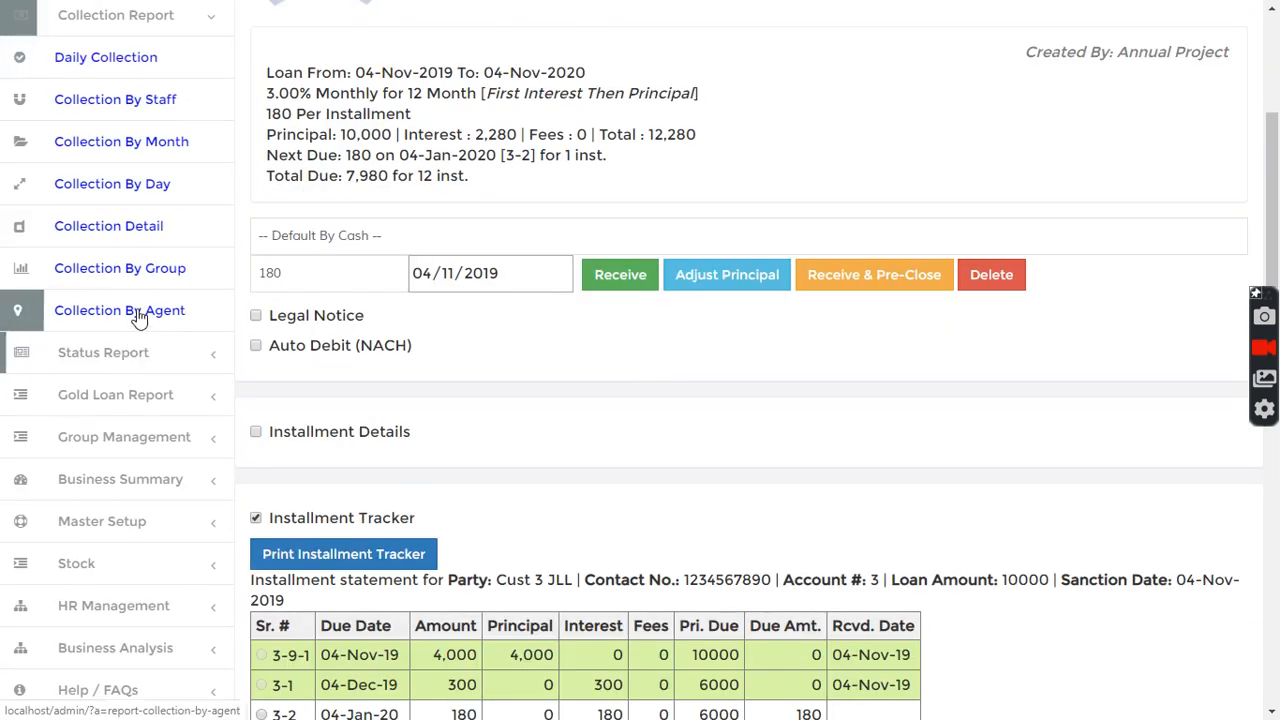
pyautogui.click(137, 309)
pyautogui.click(709, 114)
pyautogui.moveTo(694, 289)
pyautogui.mouseDown()
pyautogui.moveTo(723, 286)
pyautogui.moveTo(714, 276)
pyautogui.mouseUp()
pyautogui.click(663, 292)
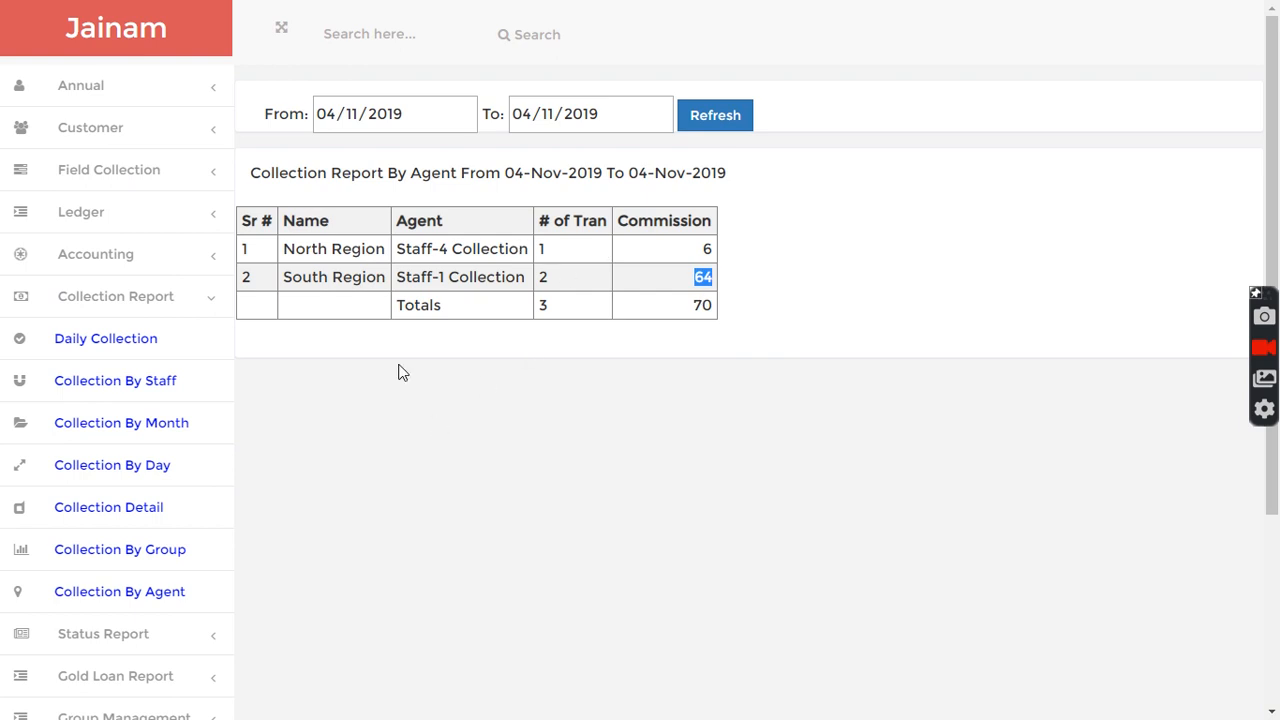
# Step: Return to the home page and review the agent assignment and agent wise collection item in the Agent Commission System list
pyautogui.click(114, 37)
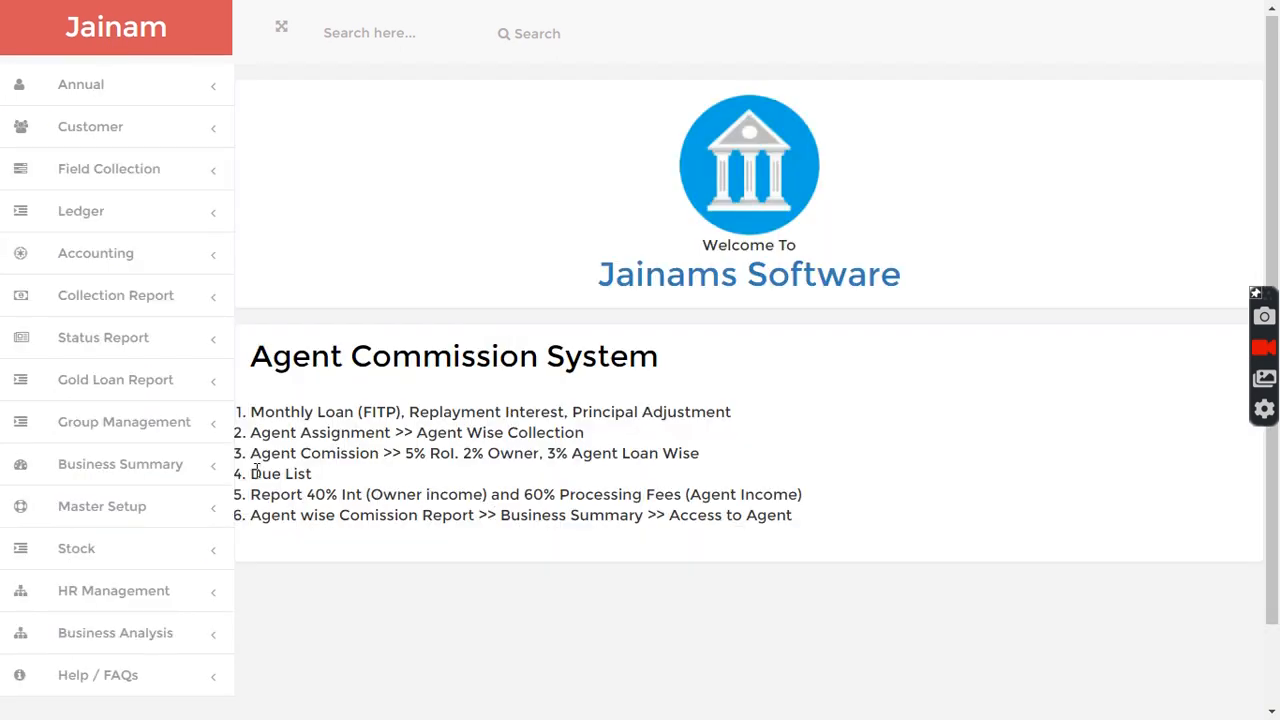
pyautogui.moveTo(261, 453); pyautogui.dragTo(517, 453)
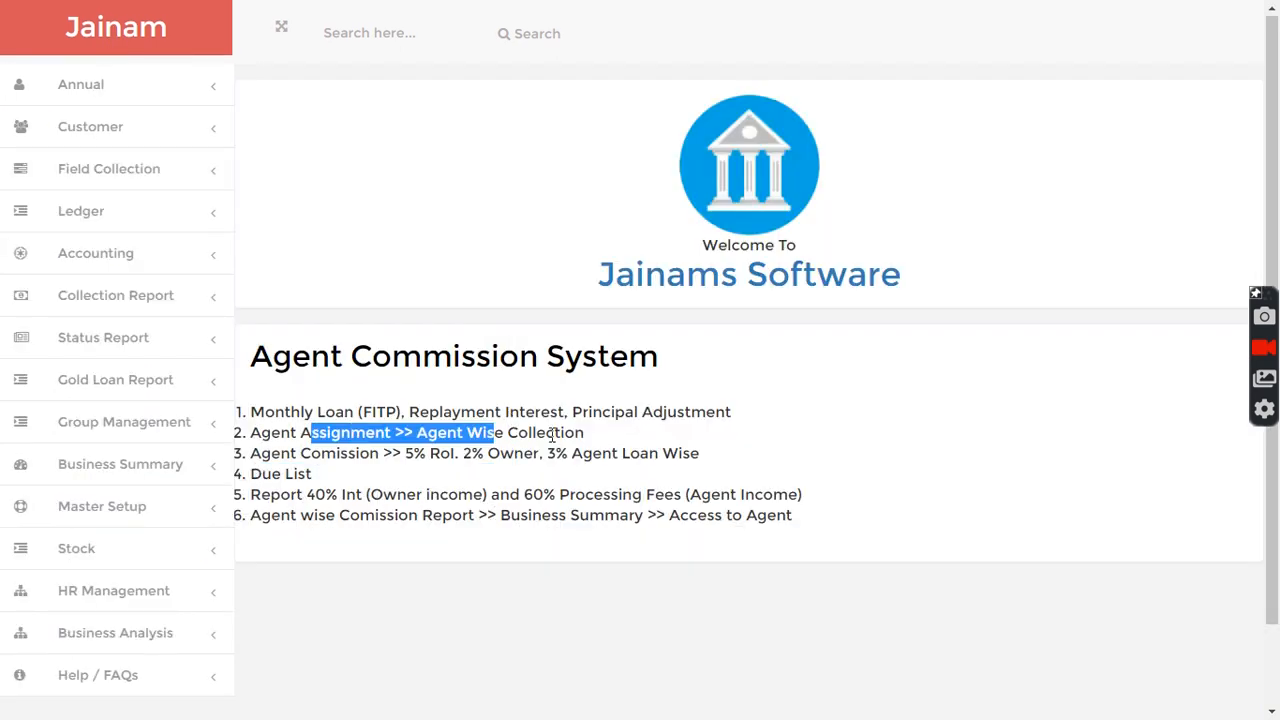